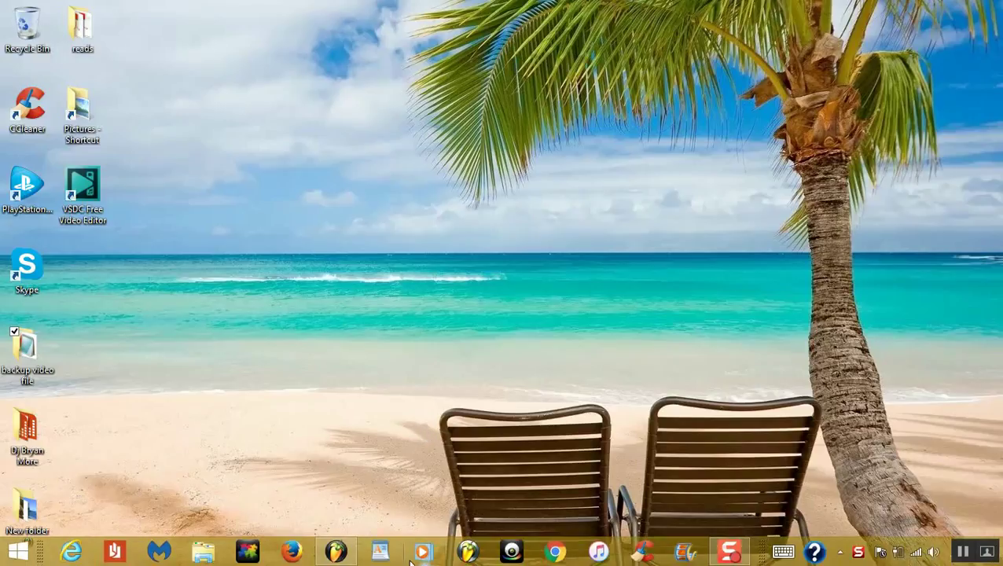
Bring up the taskbar preview of FL Studio's How to backup Fl Studio Songs.flp window
{"action": "mouse_move", "coordinate": [336, 552]}
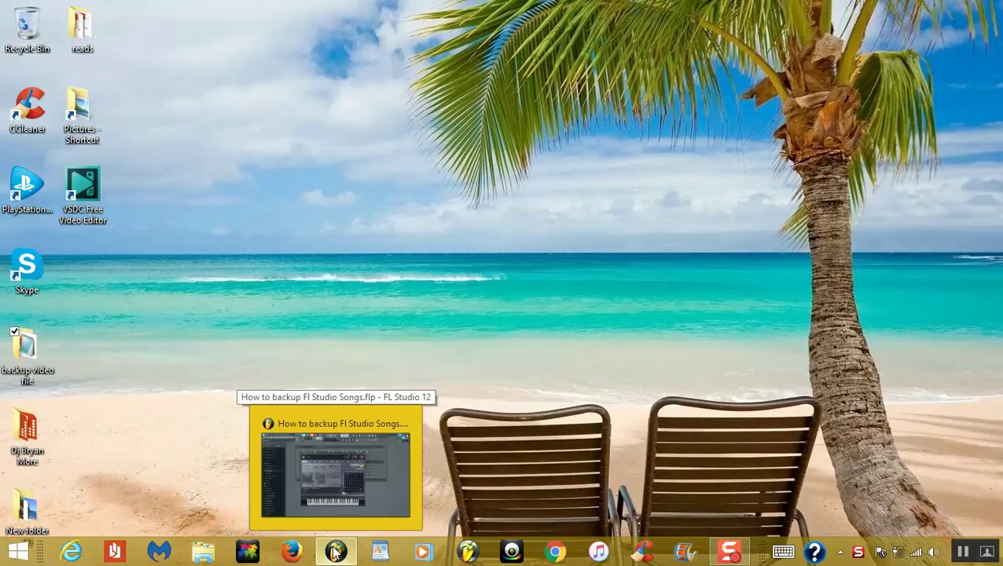
Restore FL Studio, tuck away Electric's Sytrus window, play and stop the pattern, then close the plugin
{"action": "left_click", "coordinate": [335, 552]}
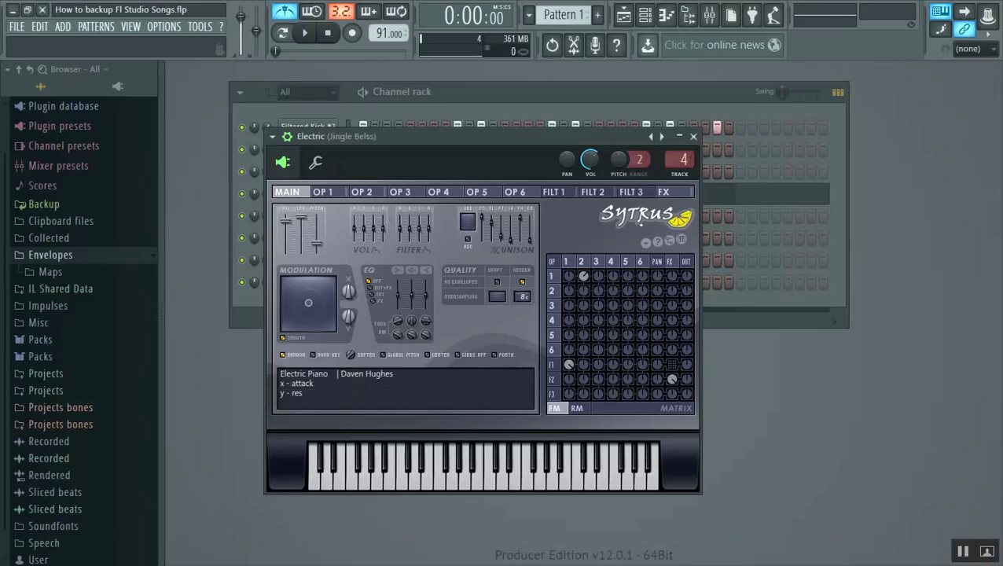
{"action": "left_click", "coordinate": [679, 136]}
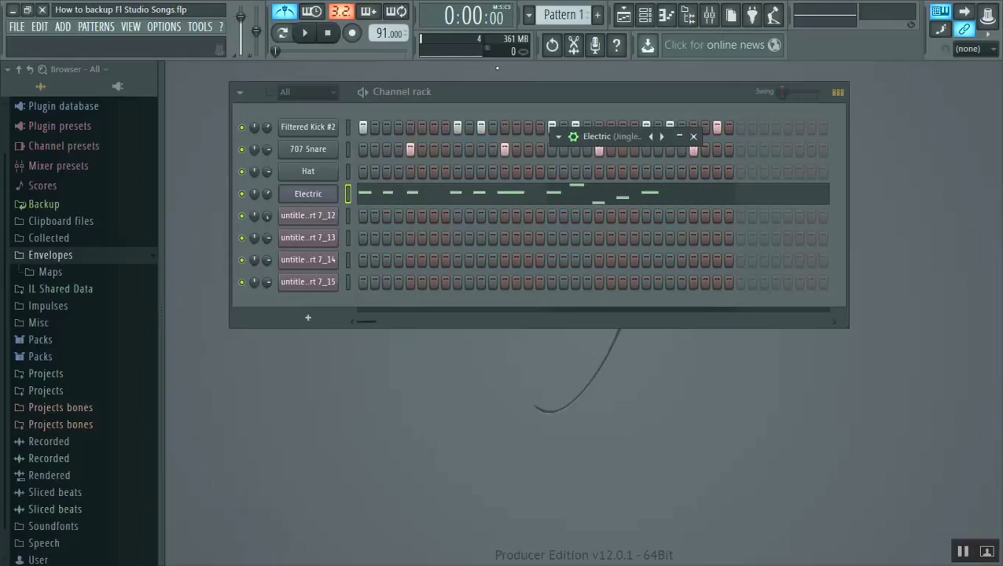
{"action": "left_click", "coordinate": [310, 34]}
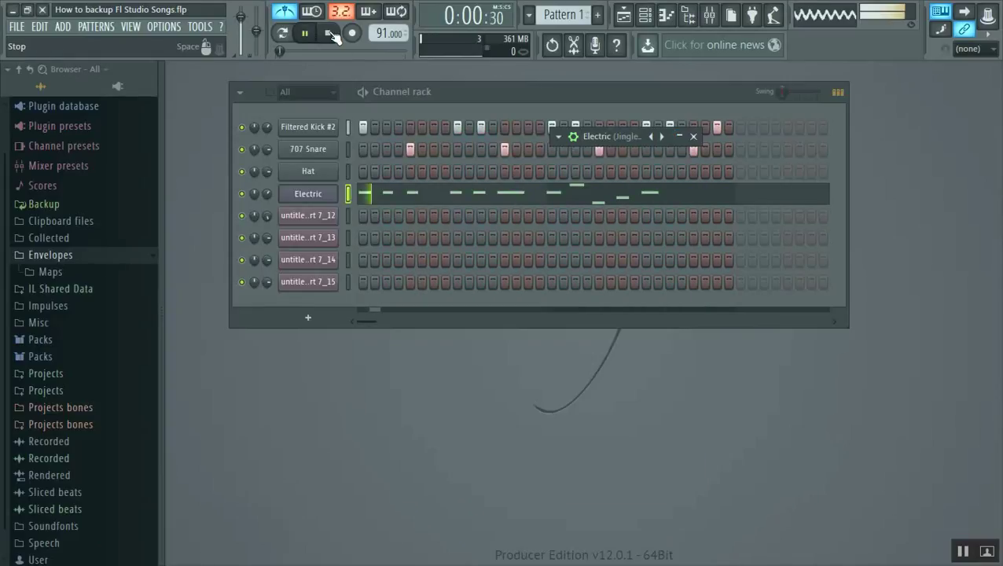
{"action": "left_click", "coordinate": [330, 34]}
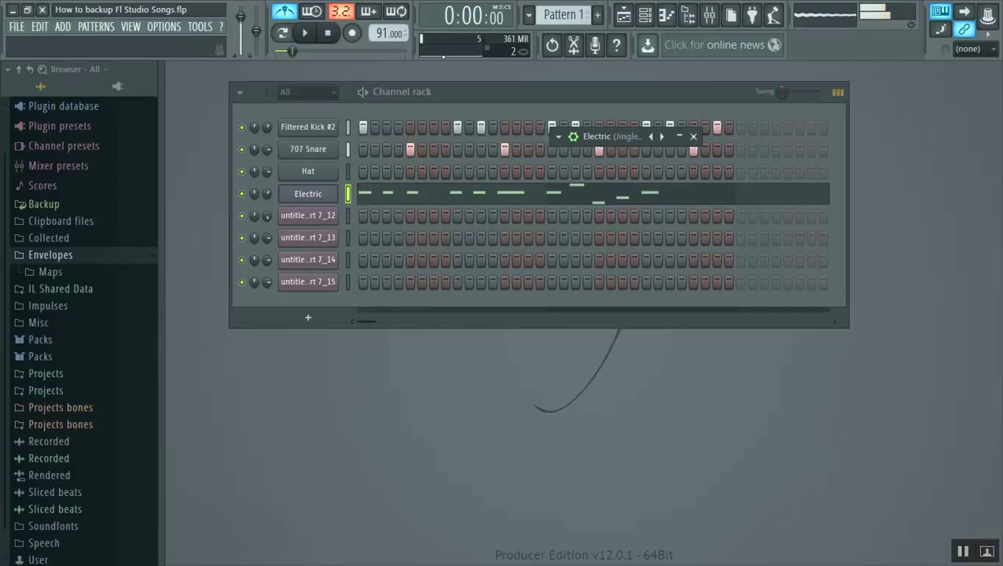
{"action": "left_click", "coordinate": [694, 136]}
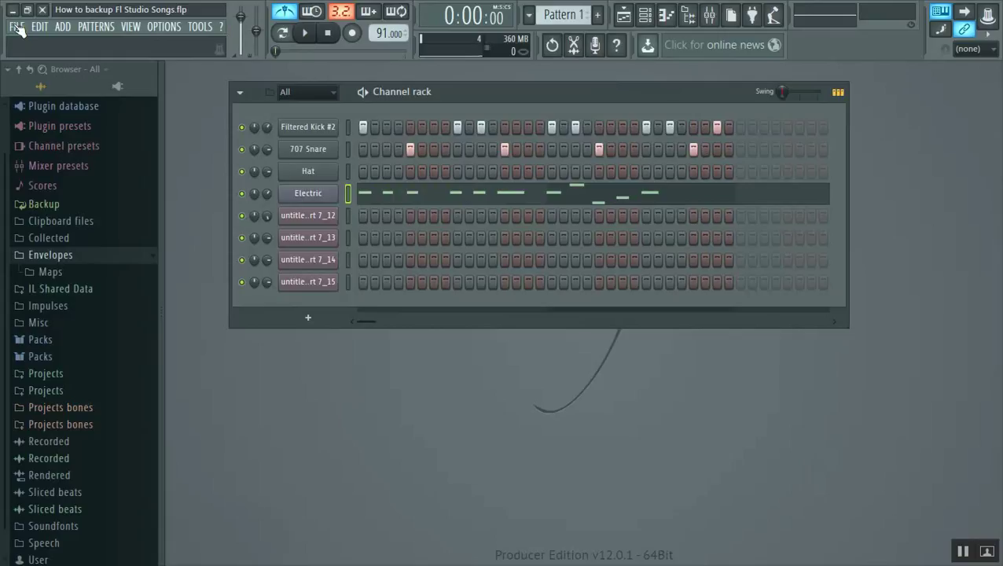
Save the current song, then bring up Options > File settings
{"action": "left_click", "coordinate": [17, 29]}
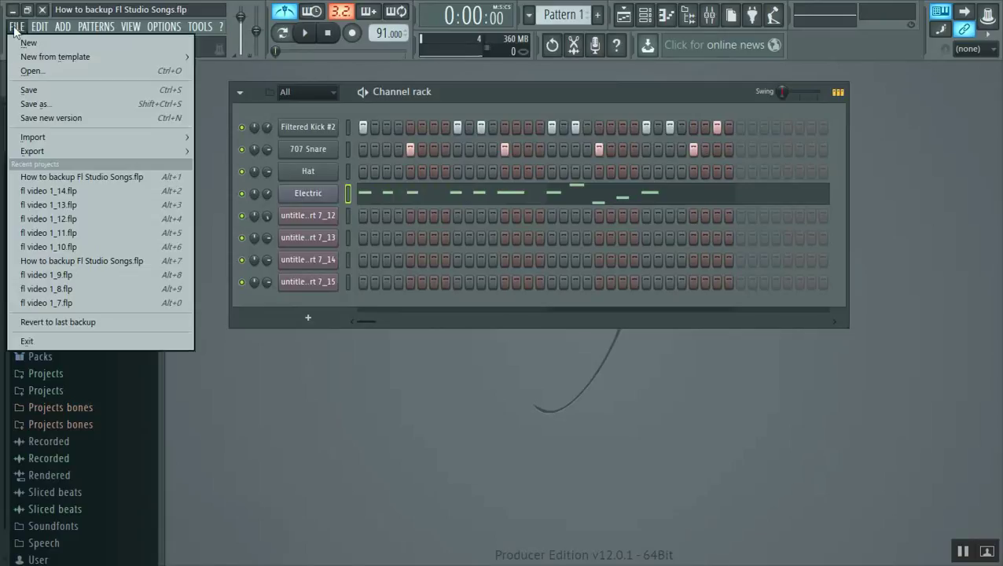
{"action": "left_click", "coordinate": [25, 90]}
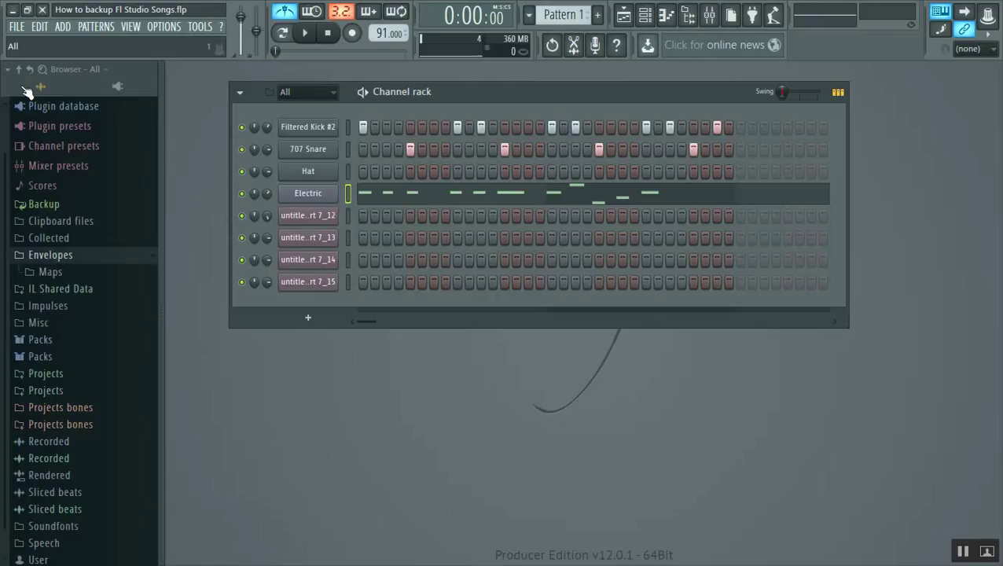
{"action": "left_click", "coordinate": [164, 26]}
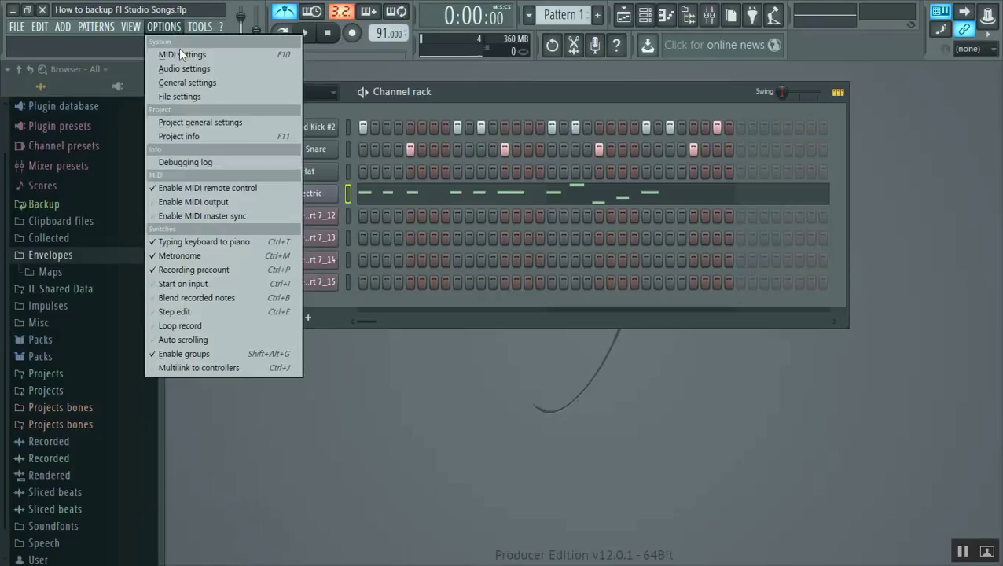
{"action": "left_click", "coordinate": [216, 96]}
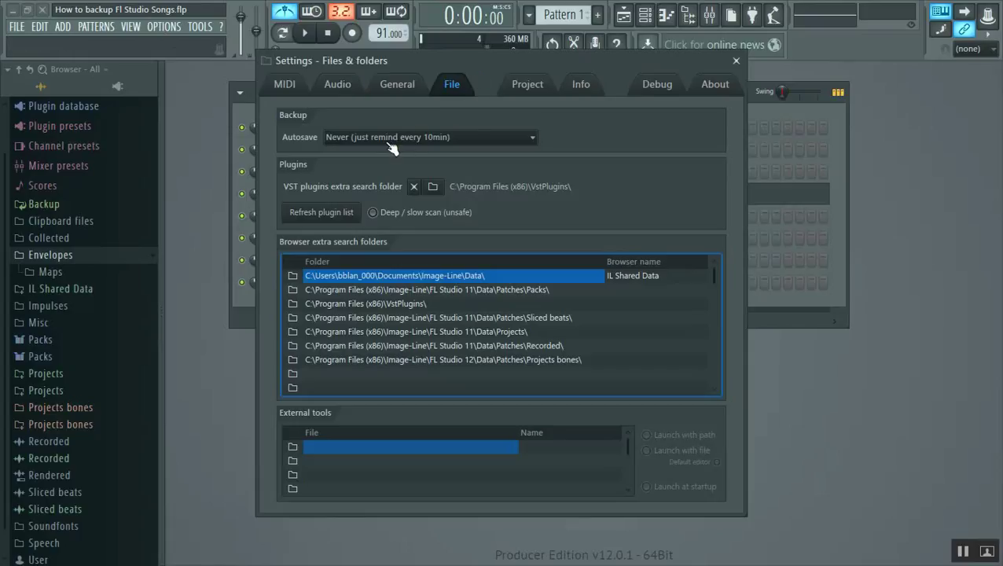
Try Autosave every 5min, then set it back to Never (just remind every 10min)
{"action": "left_click", "coordinate": [344, 138]}
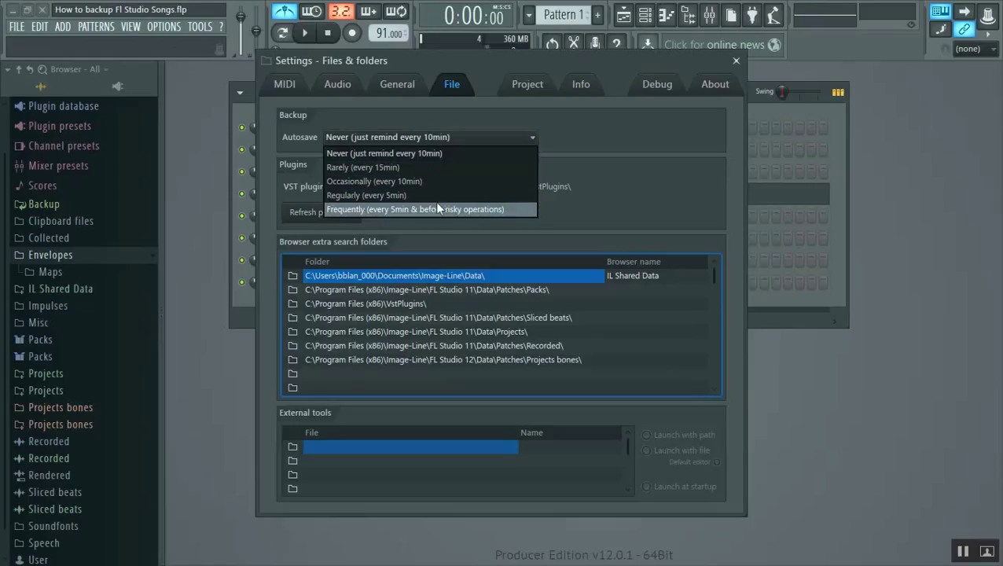
{"action": "left_click", "coordinate": [500, 211]}
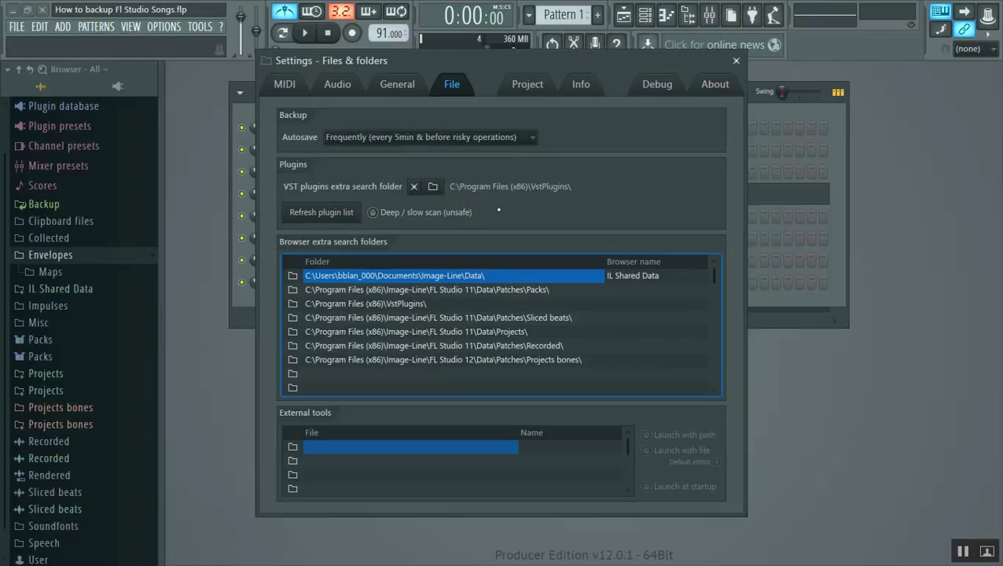
{"action": "left_click", "coordinate": [448, 142]}
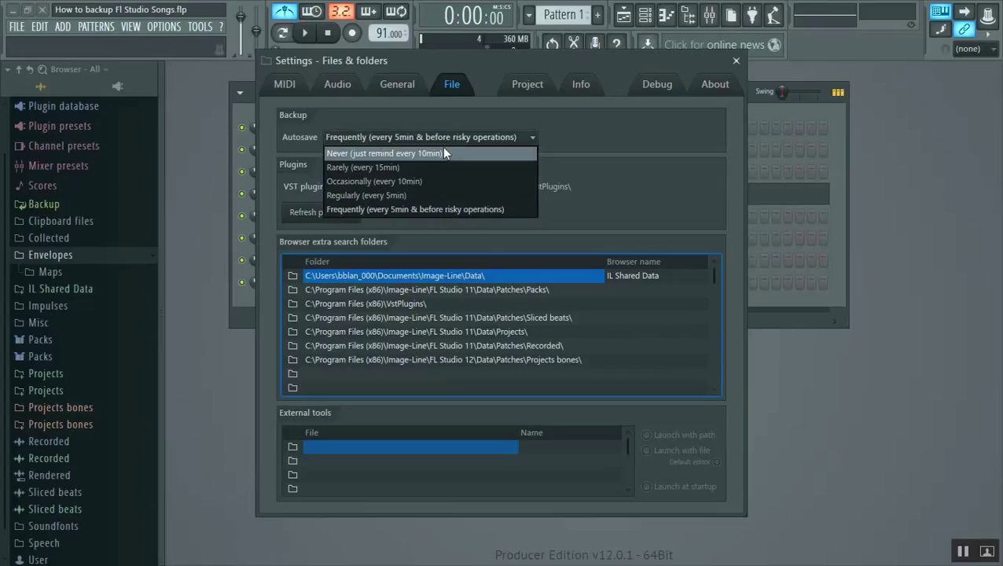
{"action": "left_click", "coordinate": [442, 147]}
{"action": "left_click", "coordinate": [735, 61]}
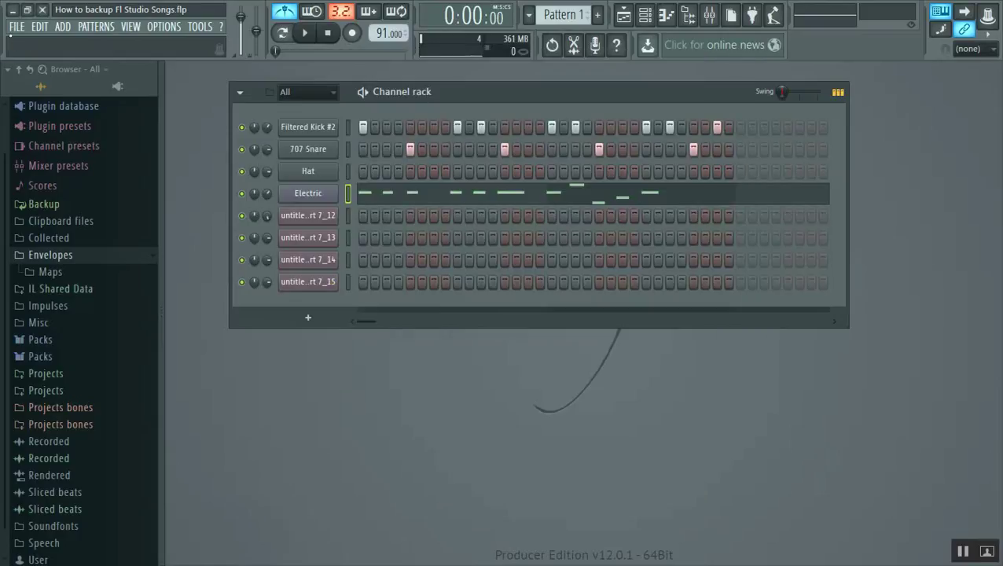
{"action": "left_click", "coordinate": [17, 28]}
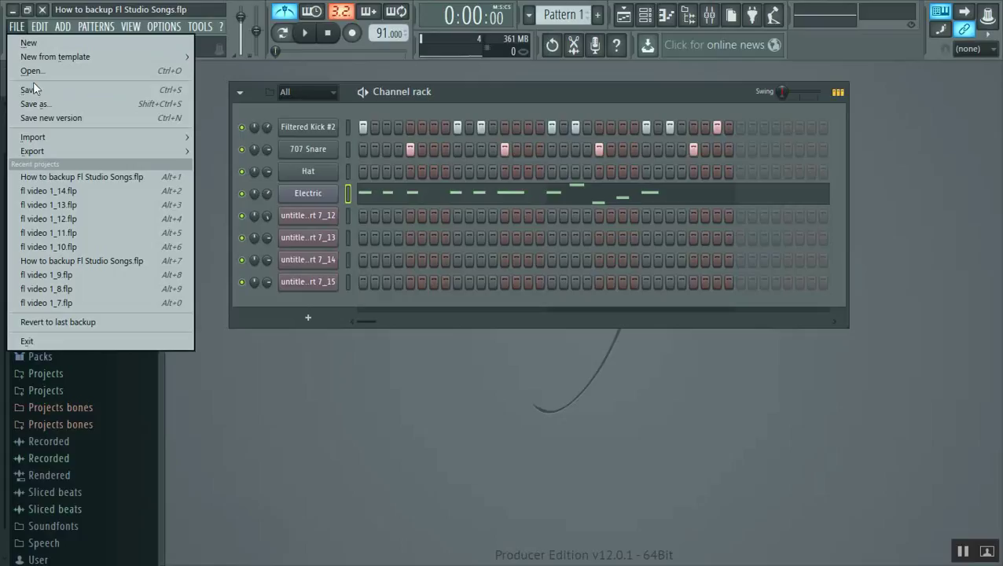
{"action": "left_click", "coordinate": [33, 71]}
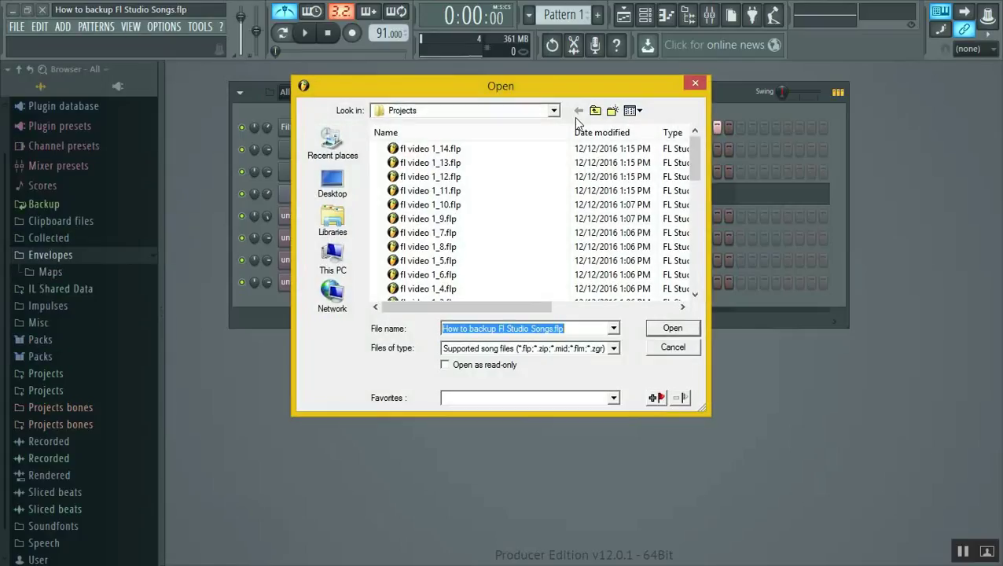
{"action": "left_click", "coordinate": [596, 111]}
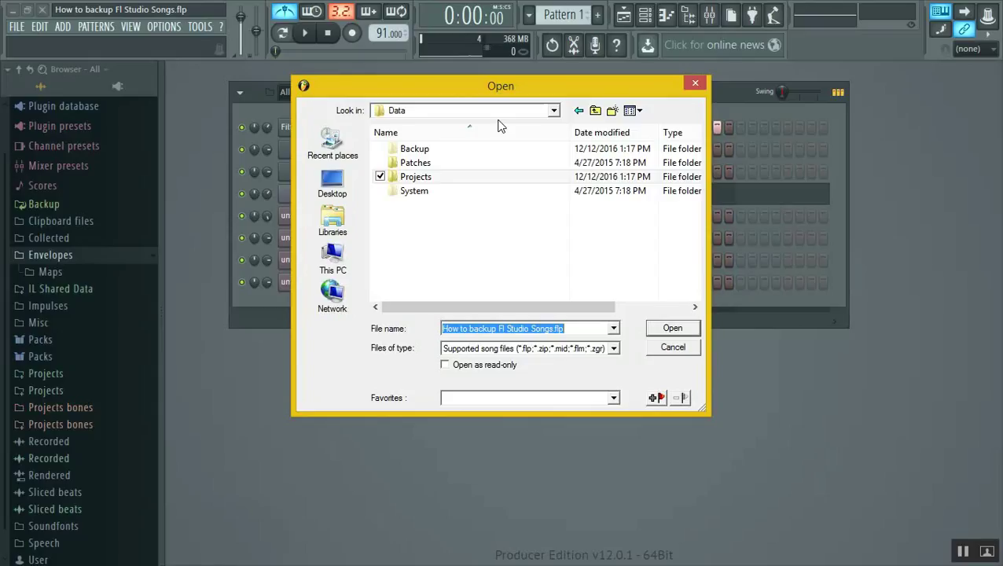
{"action": "left_click", "coordinate": [463, 152]}
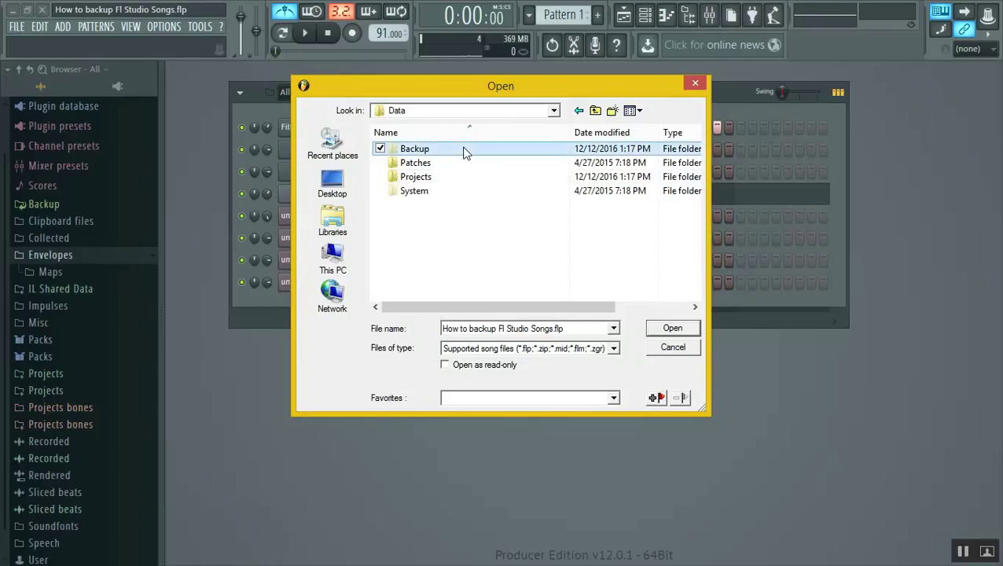
{"action": "left_click", "coordinate": [695, 85]}
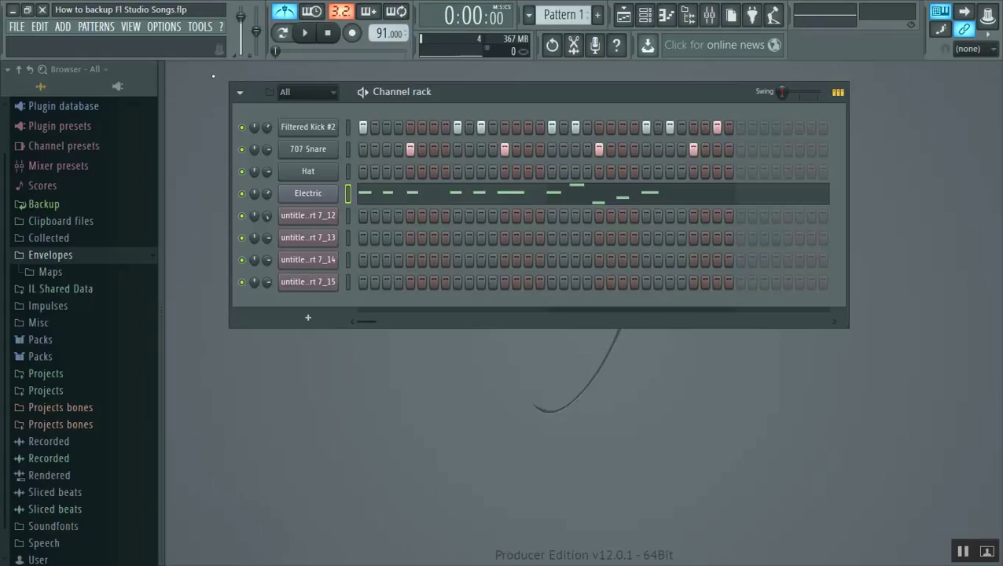
Export the song's project bones into Desktop > backup video file
{"action": "left_click", "coordinate": [24, 29]}
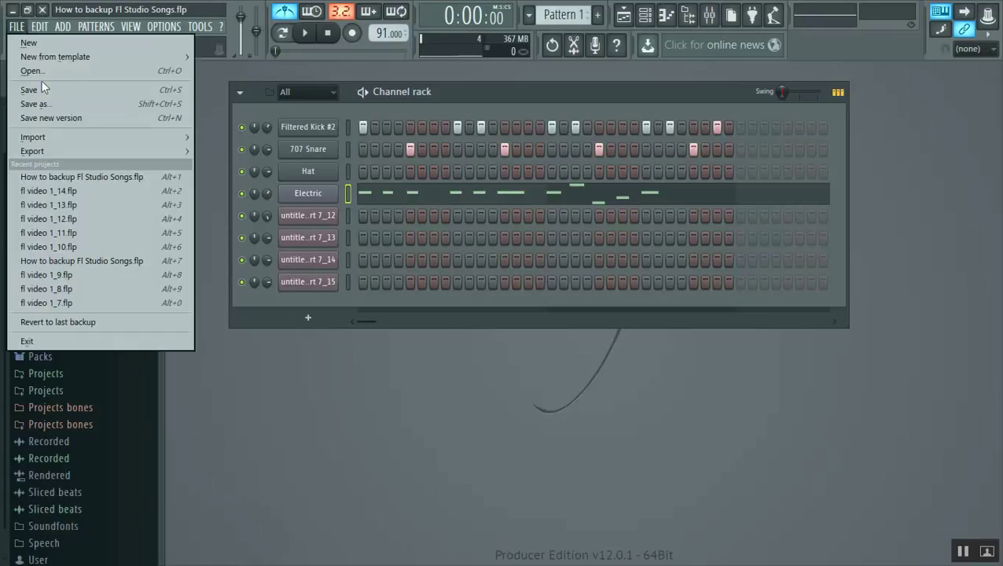
{"action": "mouse_move", "coordinate": [30, 151]}
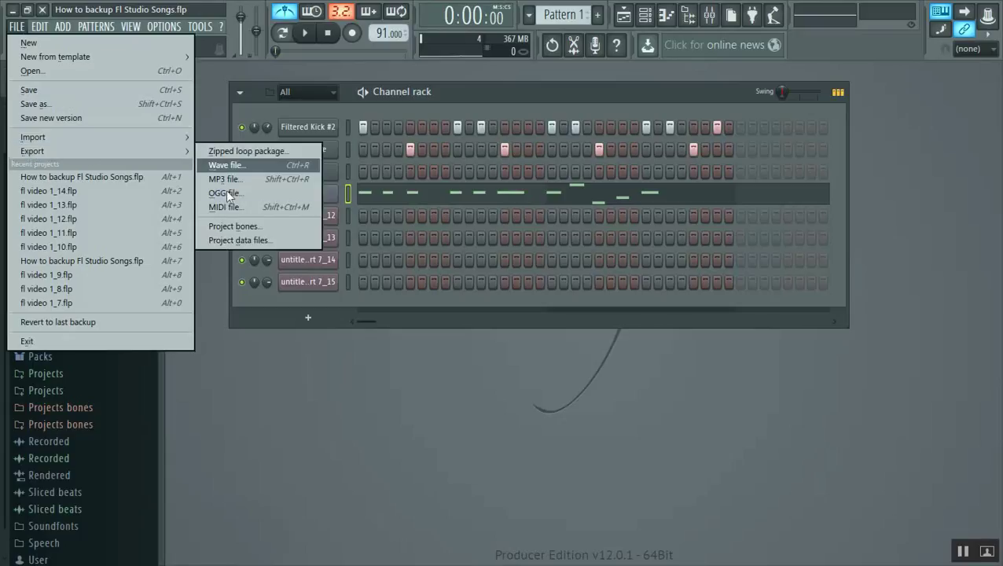
{"action": "left_click", "coordinate": [234, 228]}
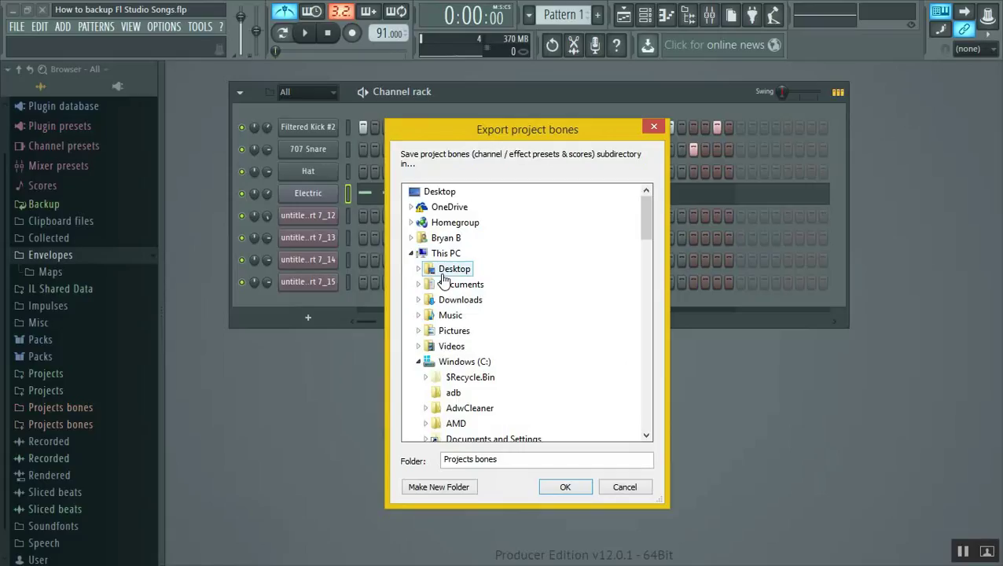
{"action": "double_click", "coordinate": [447, 271]}
{"action": "double_click", "coordinate": [465, 286]}
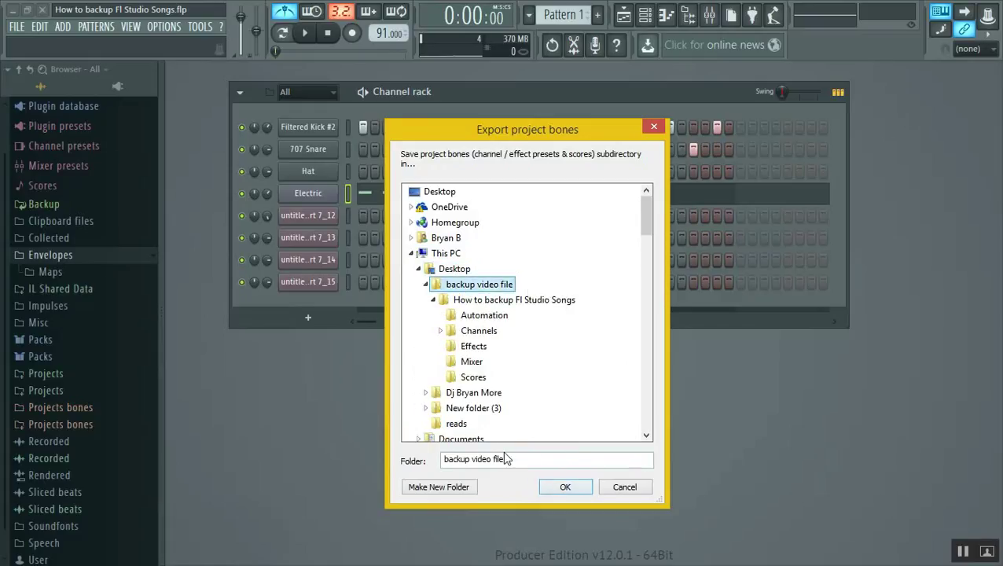
{"action": "left_click", "coordinate": [579, 481]}
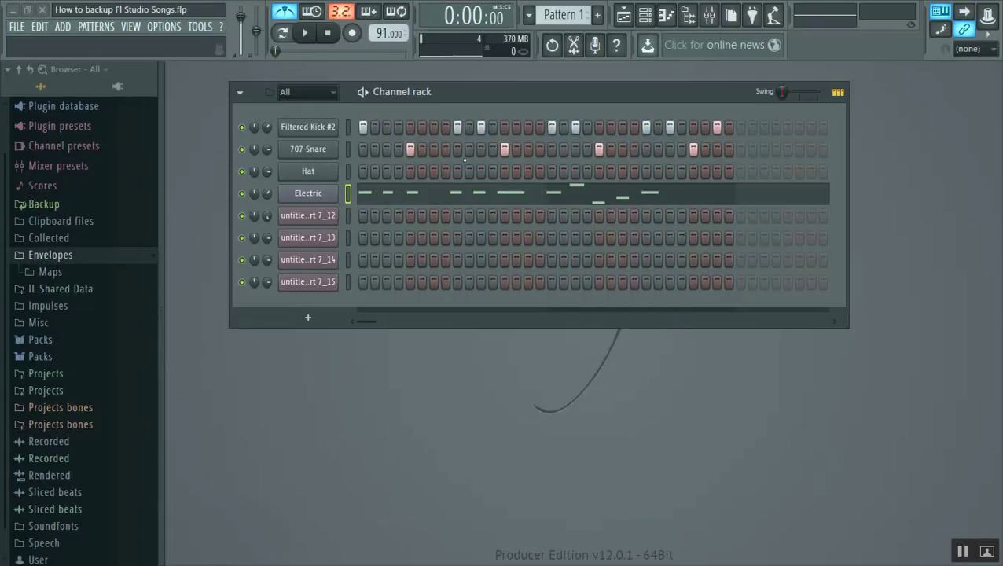
Minimize FL Studio and look inside backup video file > How to backup Fl Studio Songs
{"action": "left_click", "coordinate": [12, 9]}
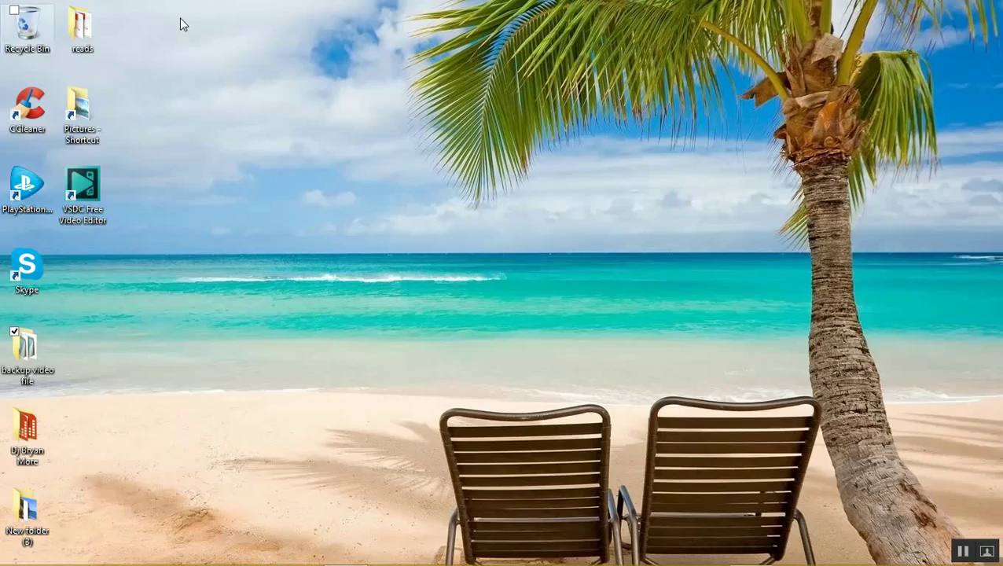
{"action": "double_click", "coordinate": [36, 345]}
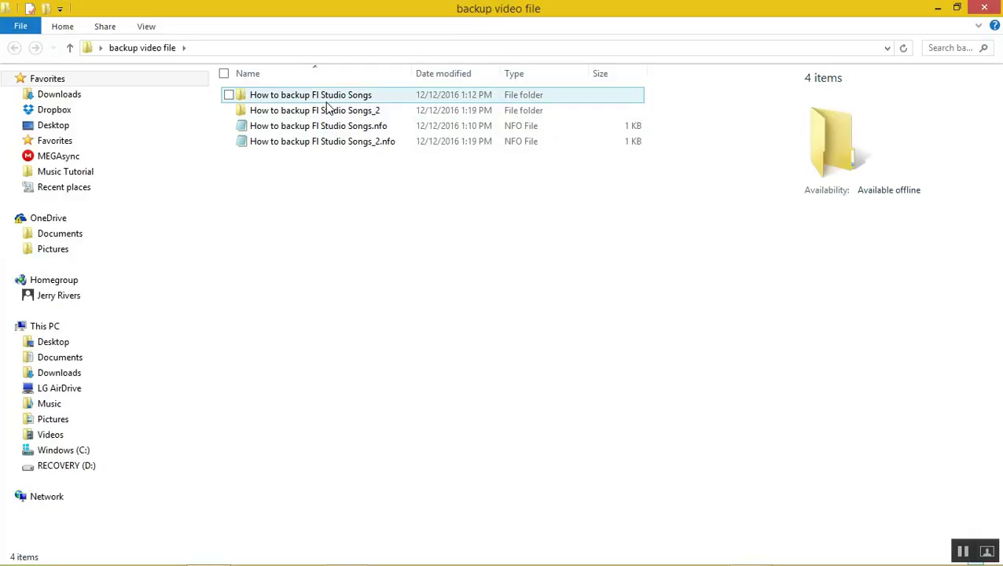
{"action": "double_click", "coordinate": [327, 102]}
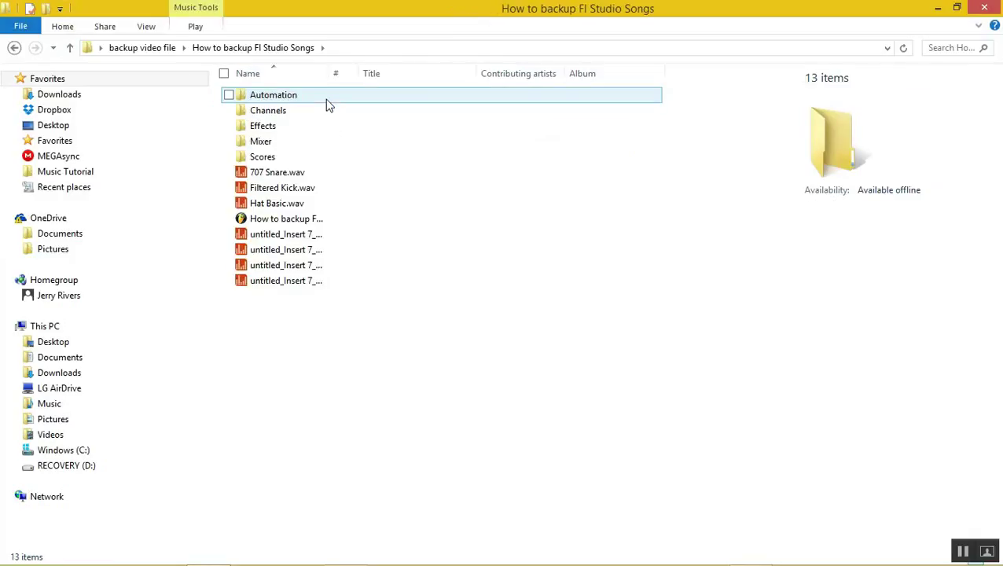
Inspect the Automation, Channels, Effects, Mixer and Scores folders in How to backup Fl Studio Songs_2, then return to FL Studio
{"action": "left_click", "coordinate": [14, 48]}
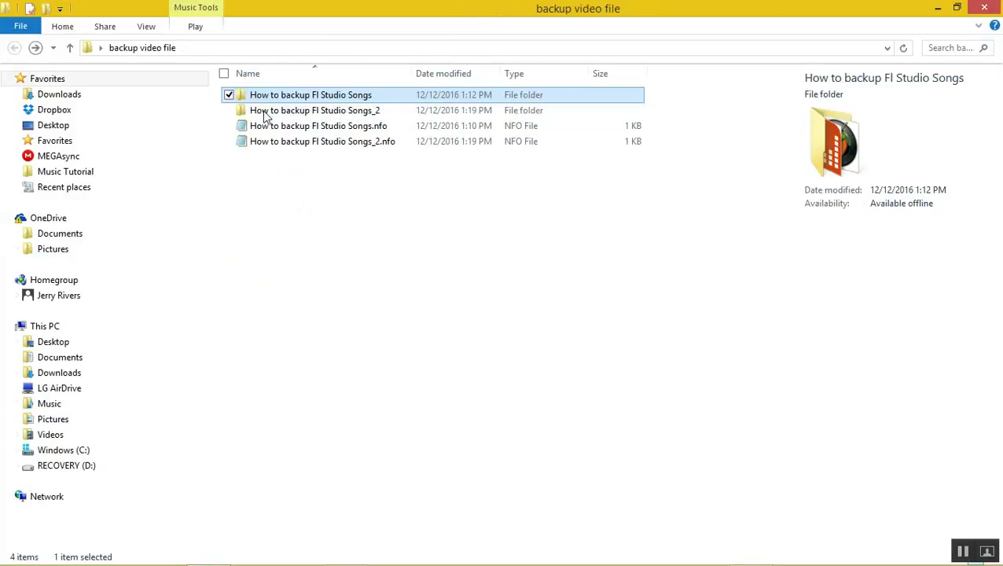
{"action": "double_click", "coordinate": [272, 116]}
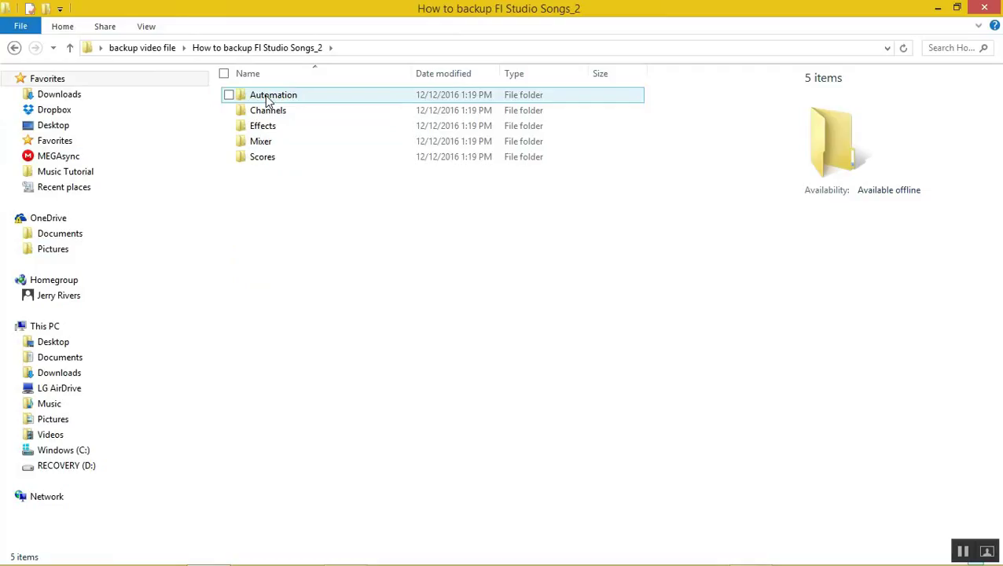
{"action": "left_click", "coordinate": [270, 114]}
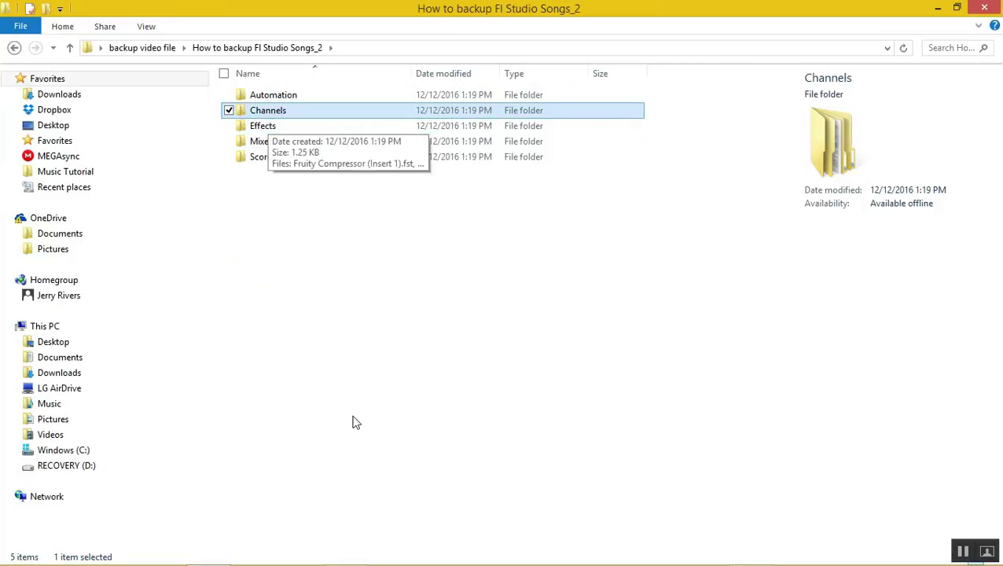
{"action": "mouse_move", "coordinate": [394, 542]}
{"action": "left_click", "coordinate": [363, 549]}
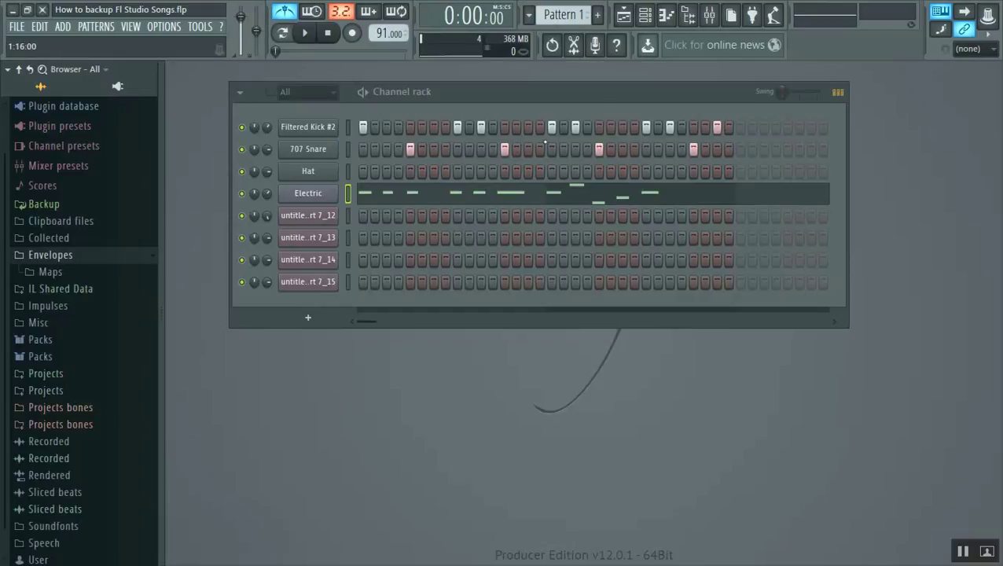
{"action": "left_click", "coordinate": [12, 9]}
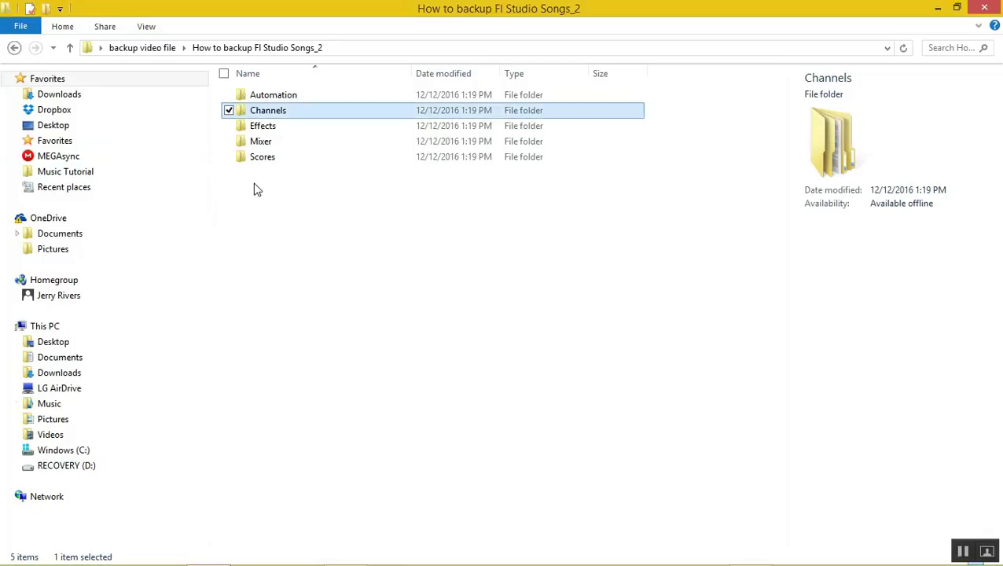
{"action": "left_click", "coordinate": [257, 165]}
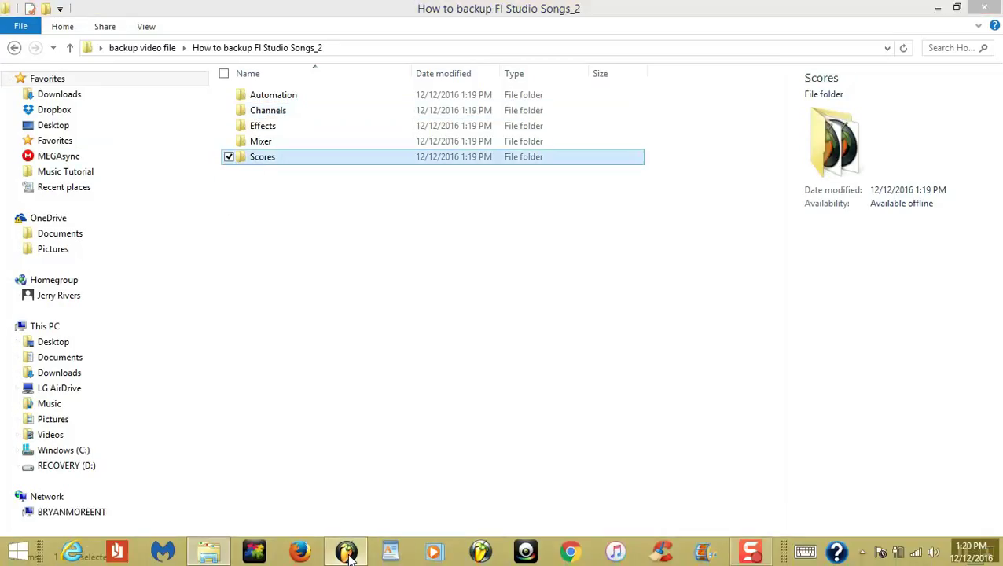
{"action": "left_click", "coordinate": [347, 549]}
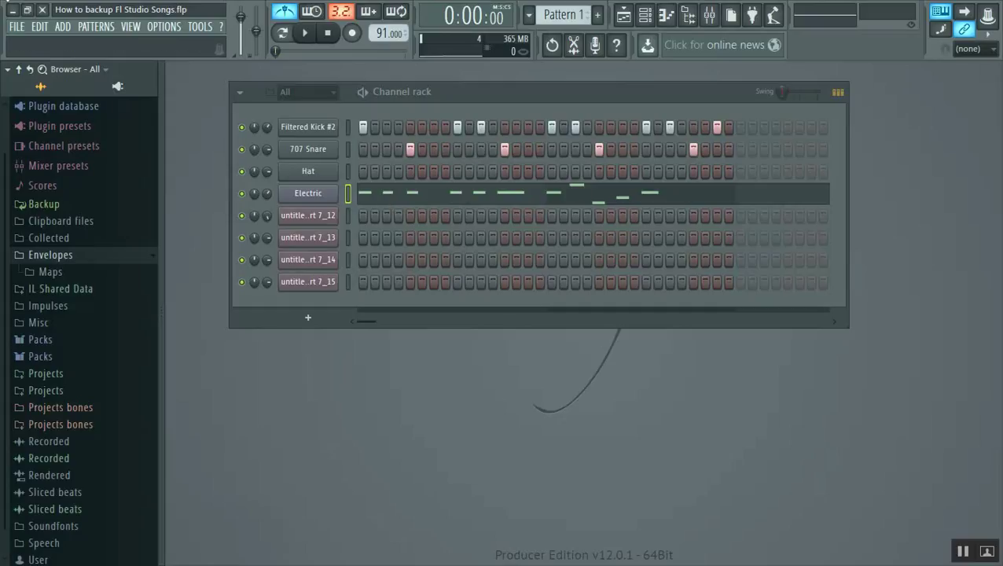
{"action": "left_click", "coordinate": [12, 10]}
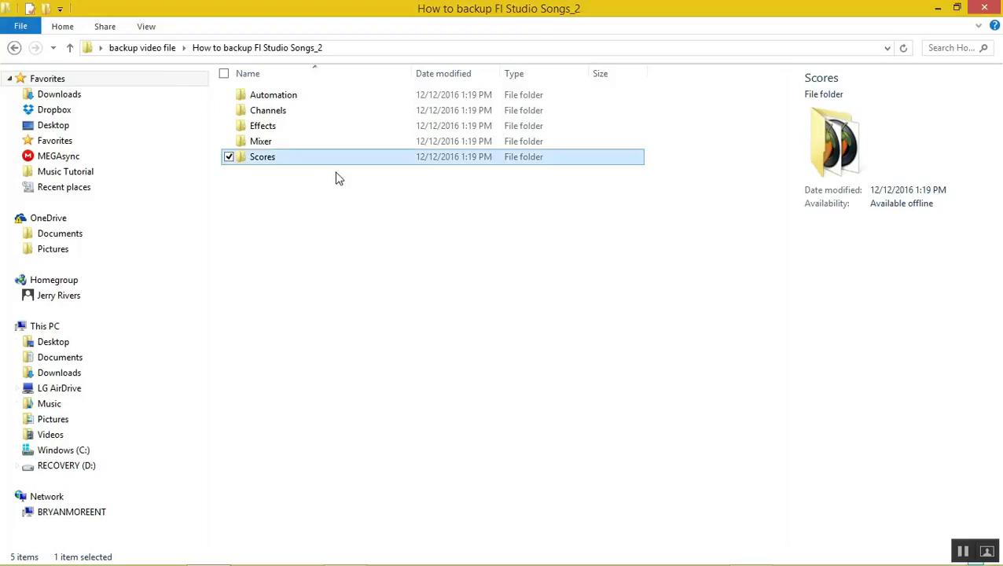
{"action": "left_click", "coordinate": [301, 144]}
{"action": "left_click", "coordinate": [348, 548]}
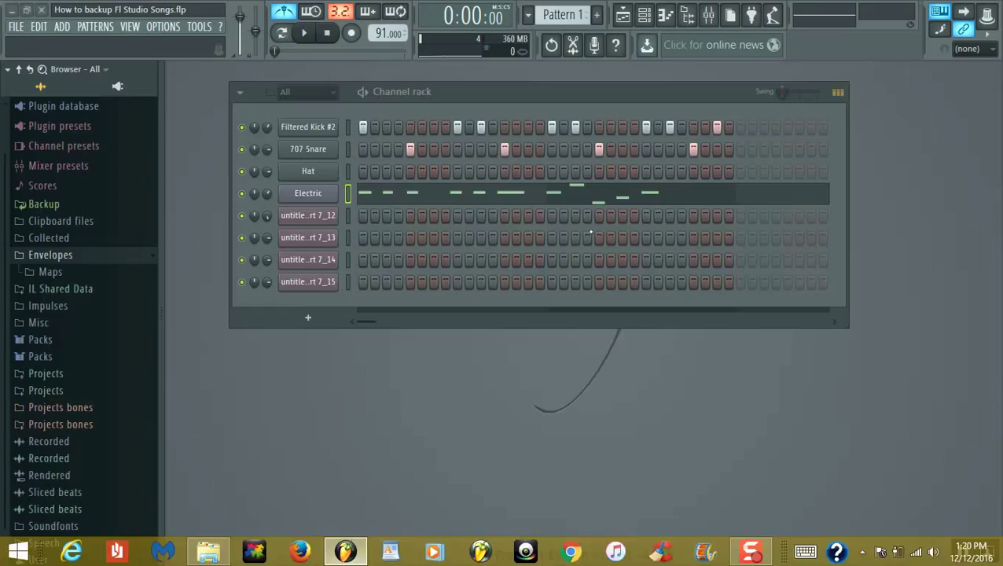
{"action": "left_click", "coordinate": [709, 15]}
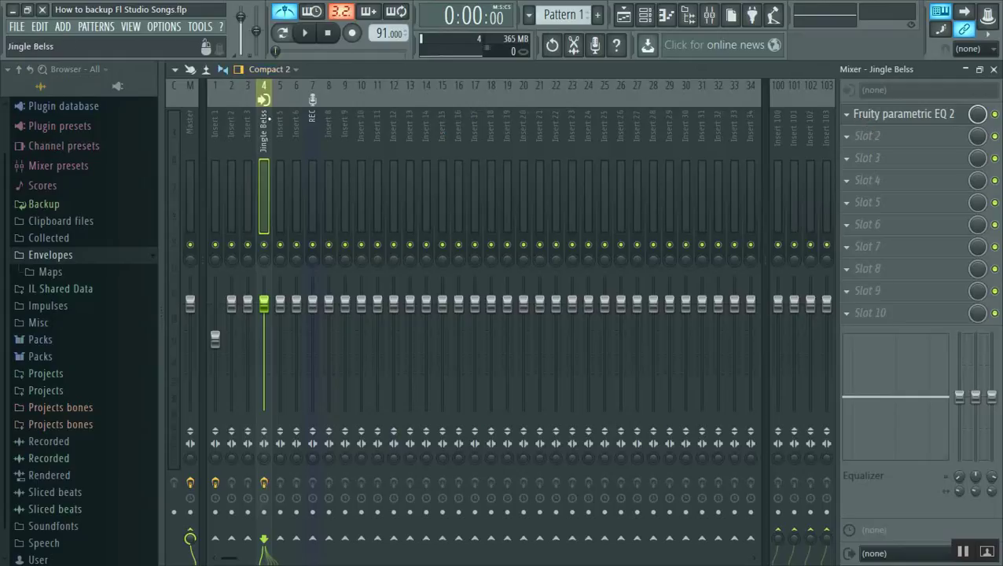
{"action": "left_click", "coordinate": [993, 69]}
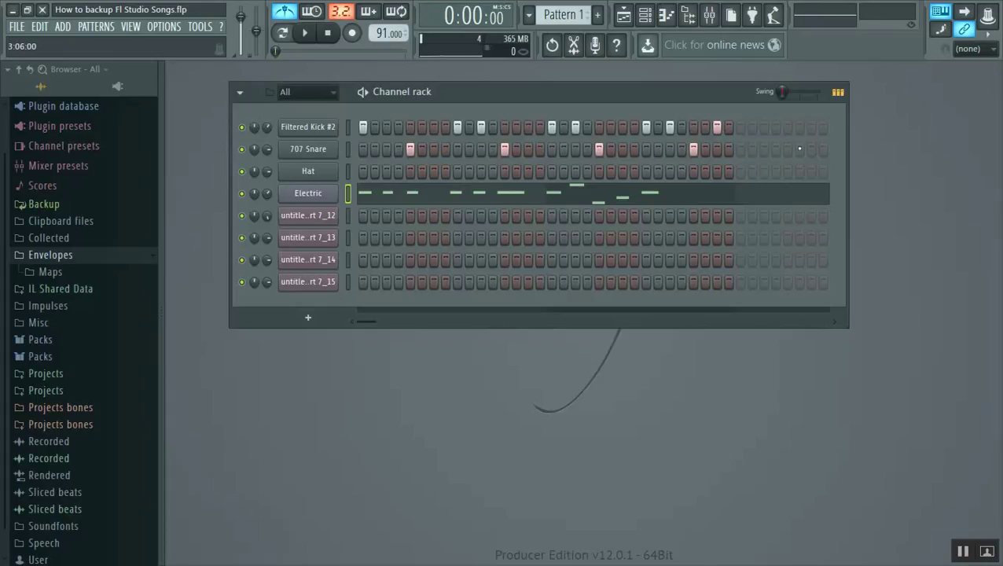
{"action": "left_click", "coordinate": [315, 129]}
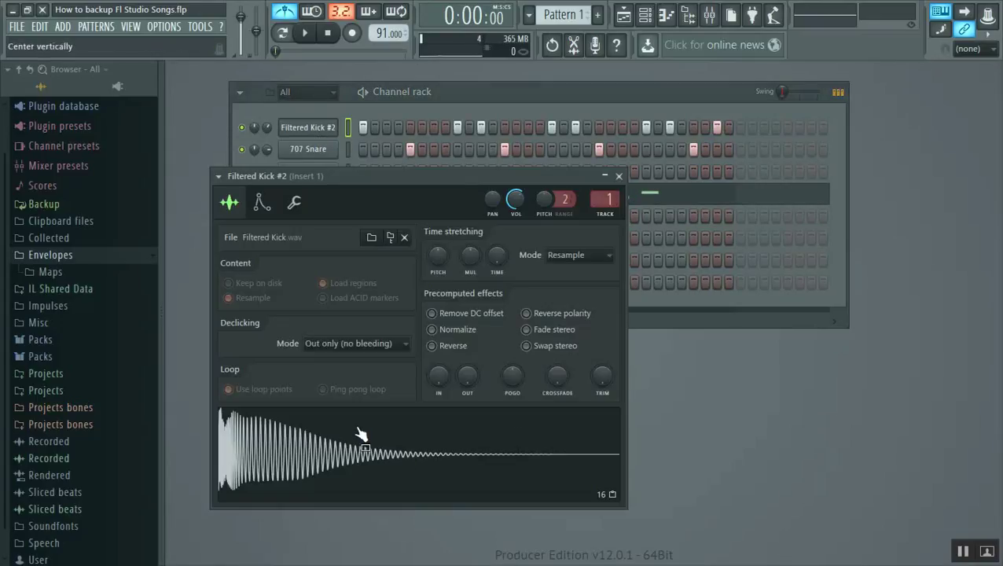
{"action": "left_click", "coordinate": [620, 177]}
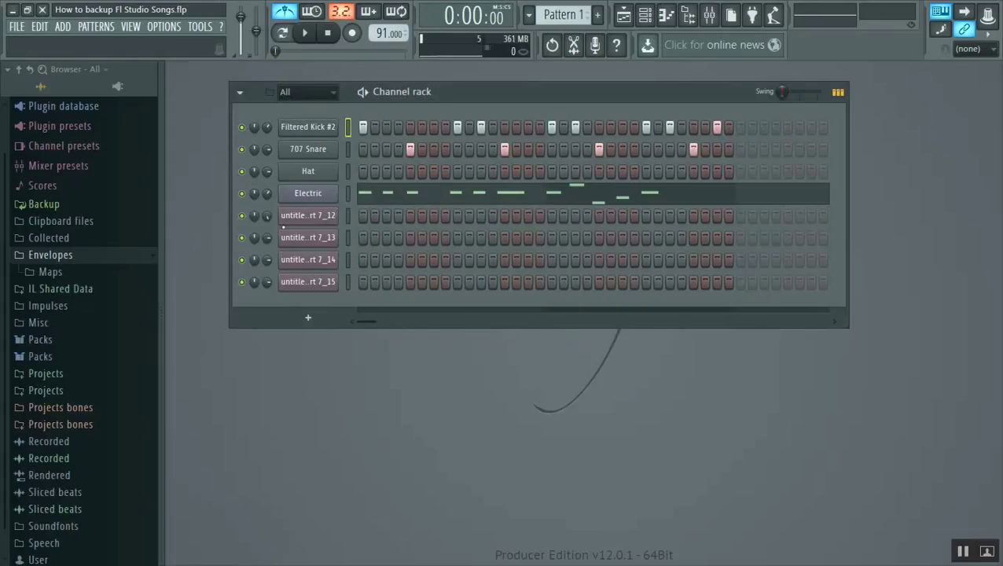
{"action": "left_click", "coordinate": [301, 226]}
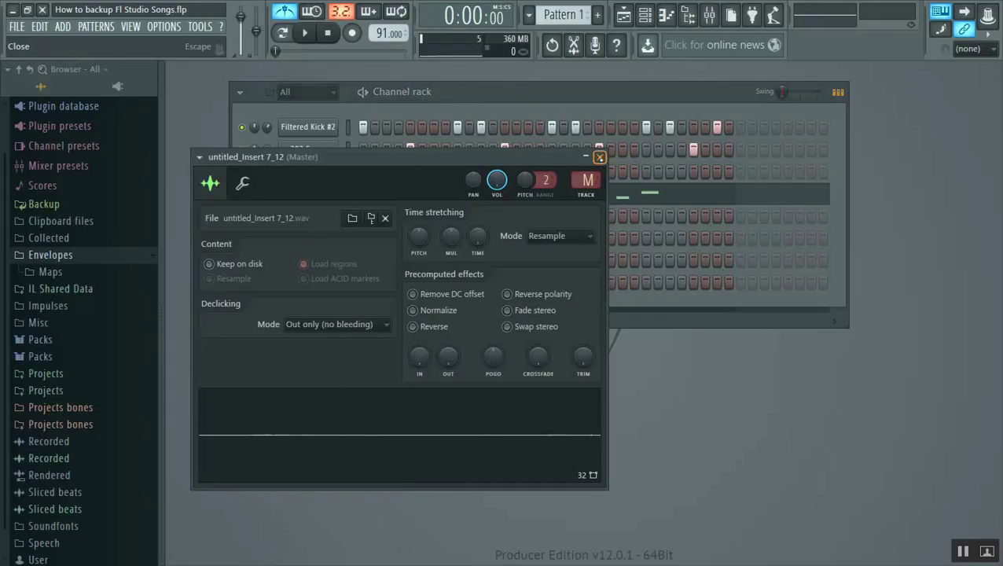
{"action": "left_click", "coordinate": [600, 156]}
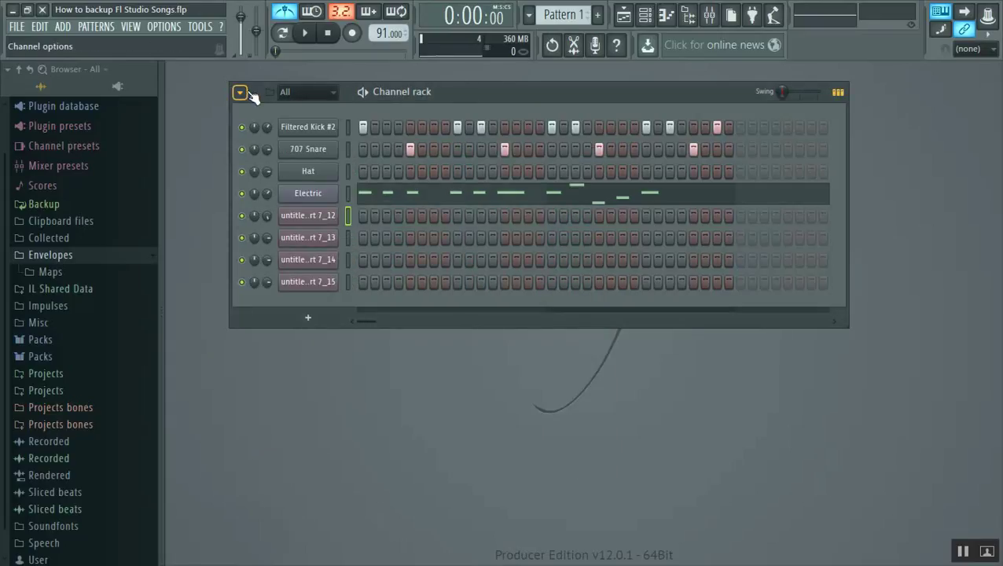
{"action": "left_click", "coordinate": [19, 27]}
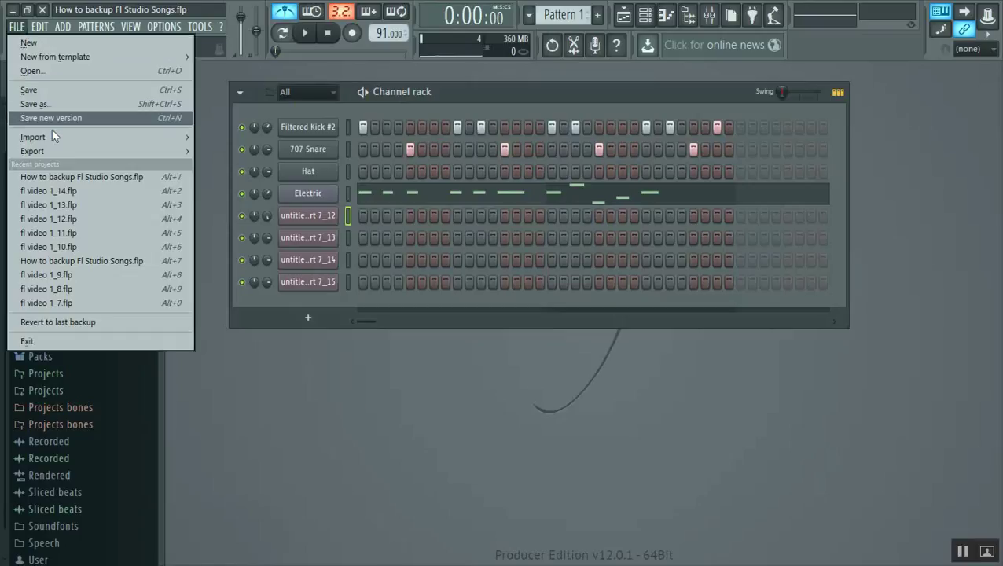
{"action": "mouse_move", "coordinate": [58, 154]}
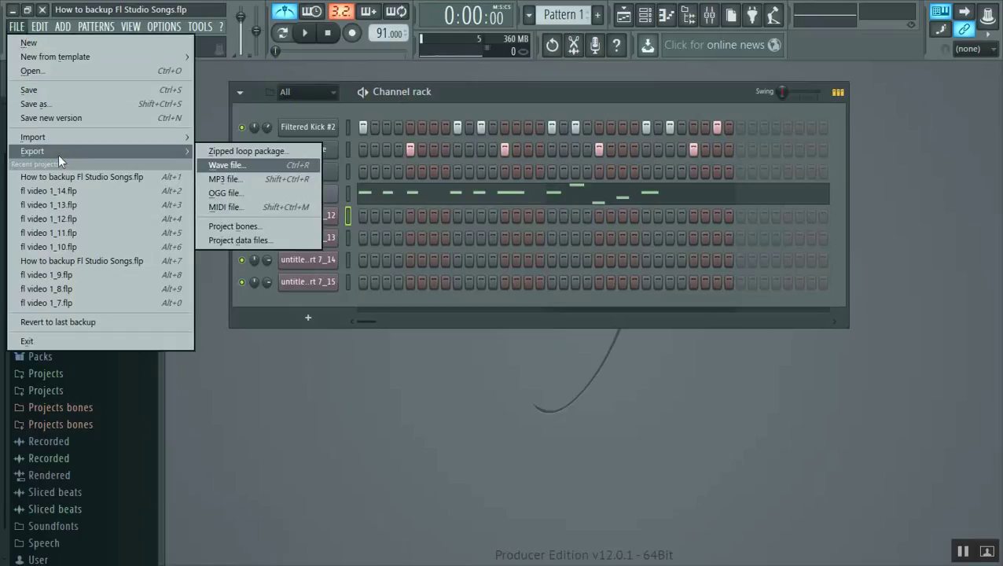
{"action": "left_click", "coordinate": [336, 74]}
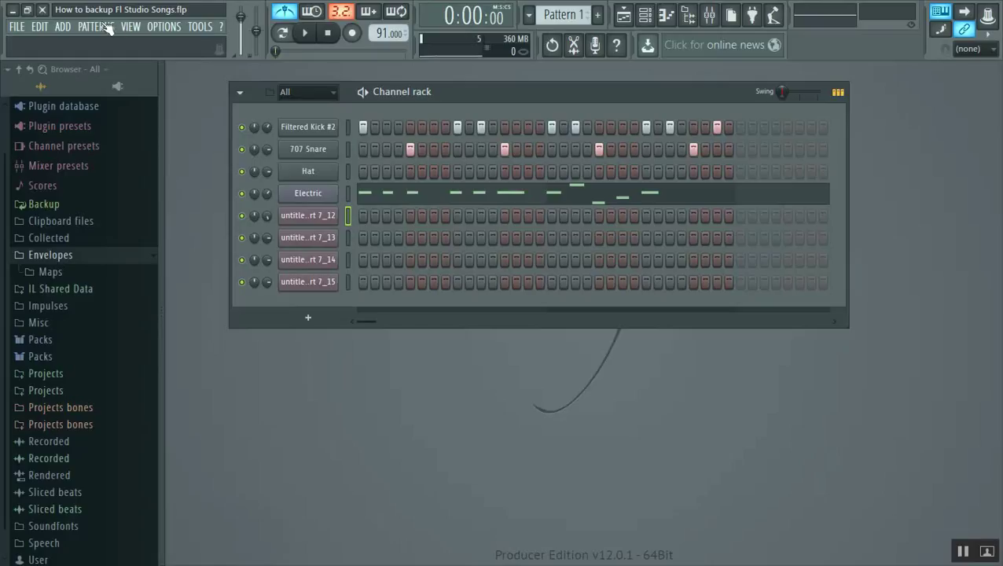
Collect the 7 project data files into Desktop > backup video file > How to backup Fl Studio Songs_2
{"action": "key", "text": "alt+Tab"}
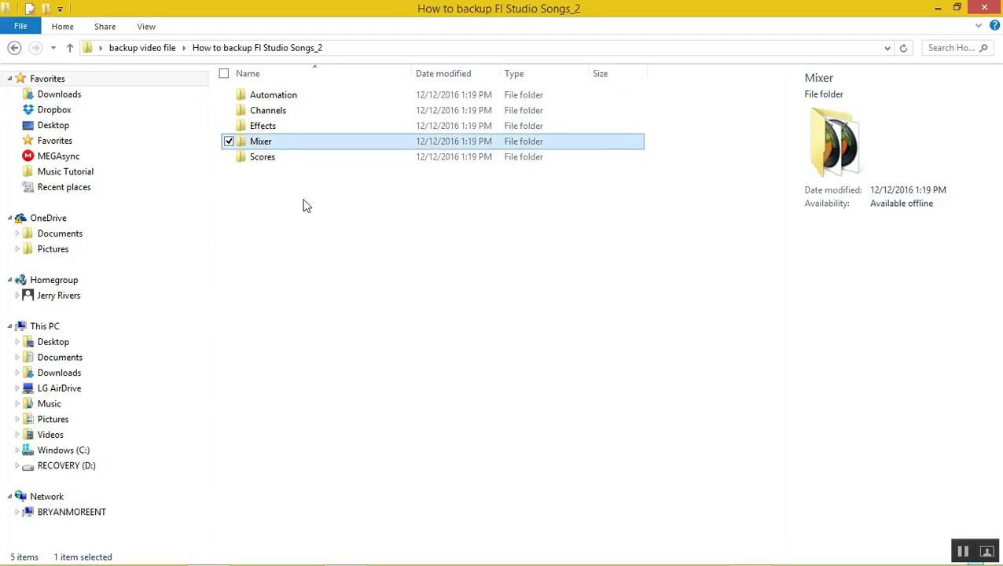
{"action": "left_click", "coordinate": [357, 552]}
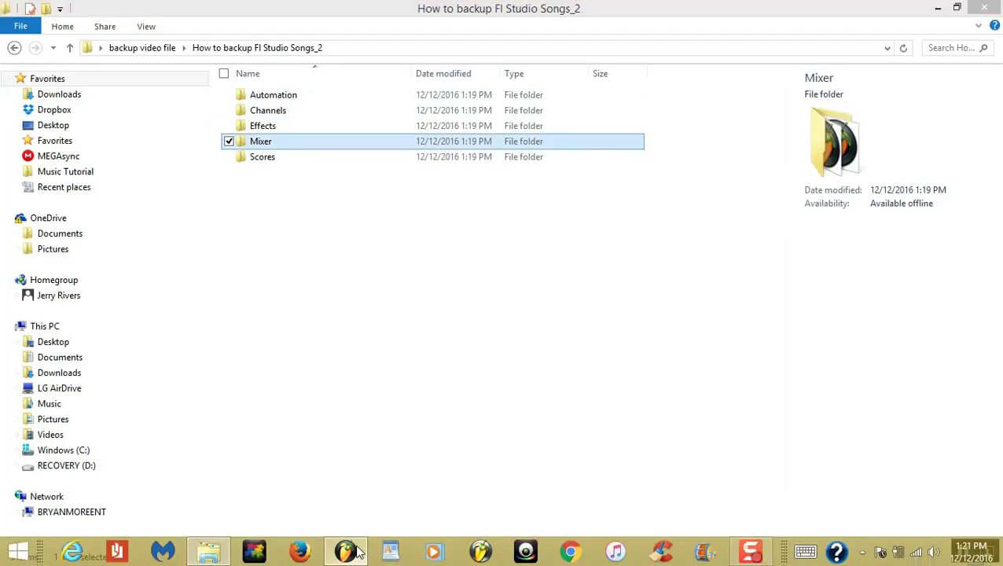
{"action": "left_click", "coordinate": [17, 26]}
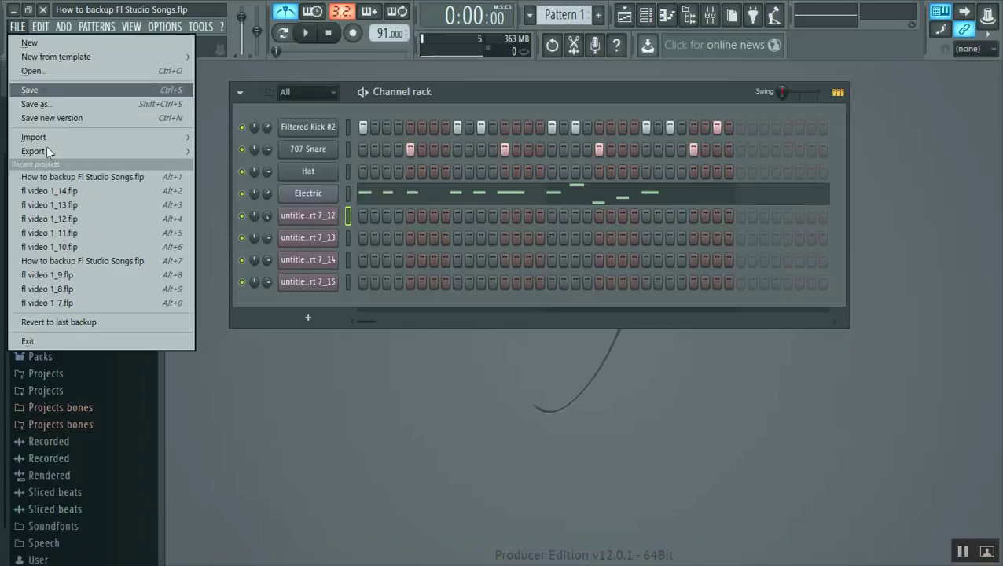
{"action": "mouse_move", "coordinate": [52, 146]}
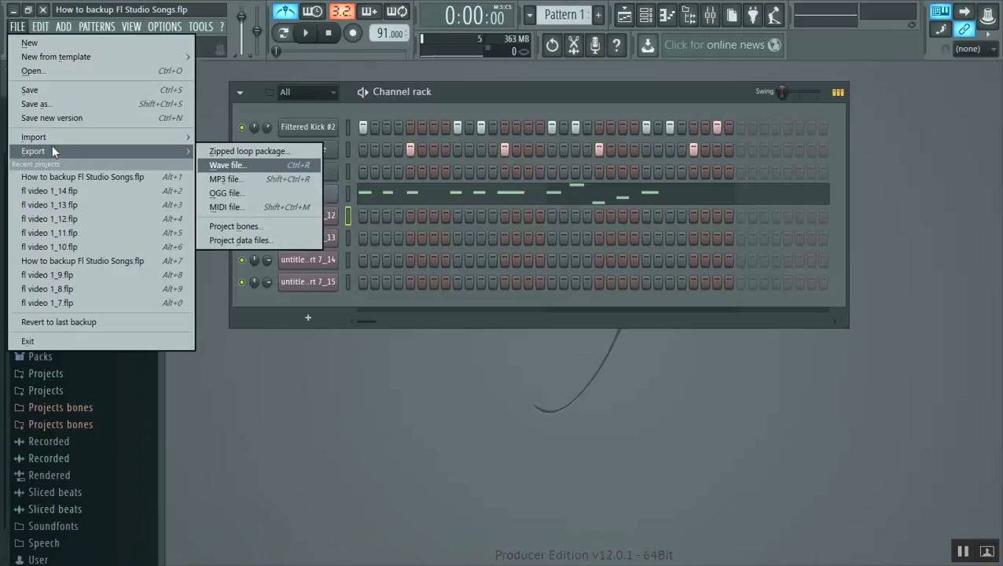
{"action": "left_click", "coordinate": [257, 241]}
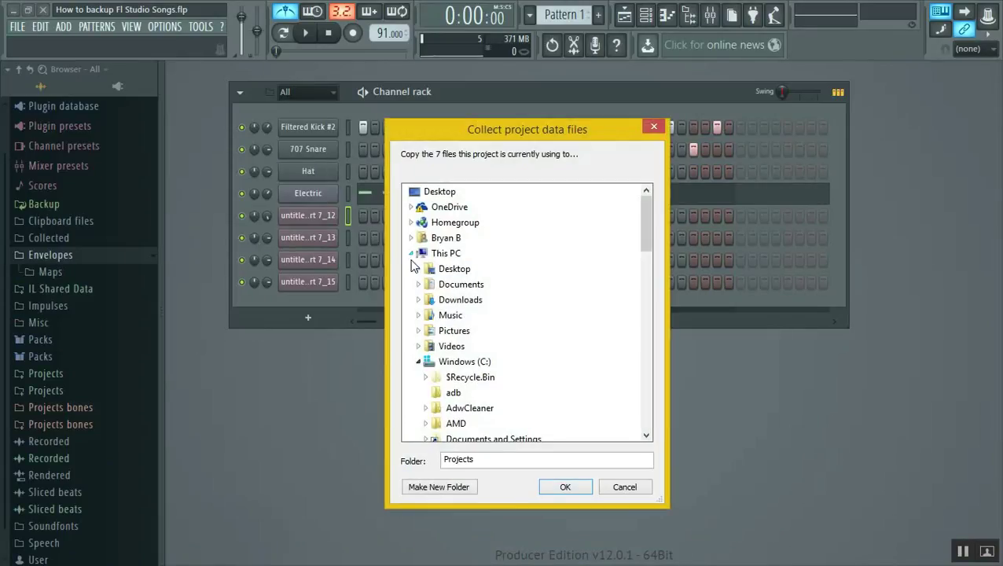
{"action": "left_click", "coordinate": [419, 268]}
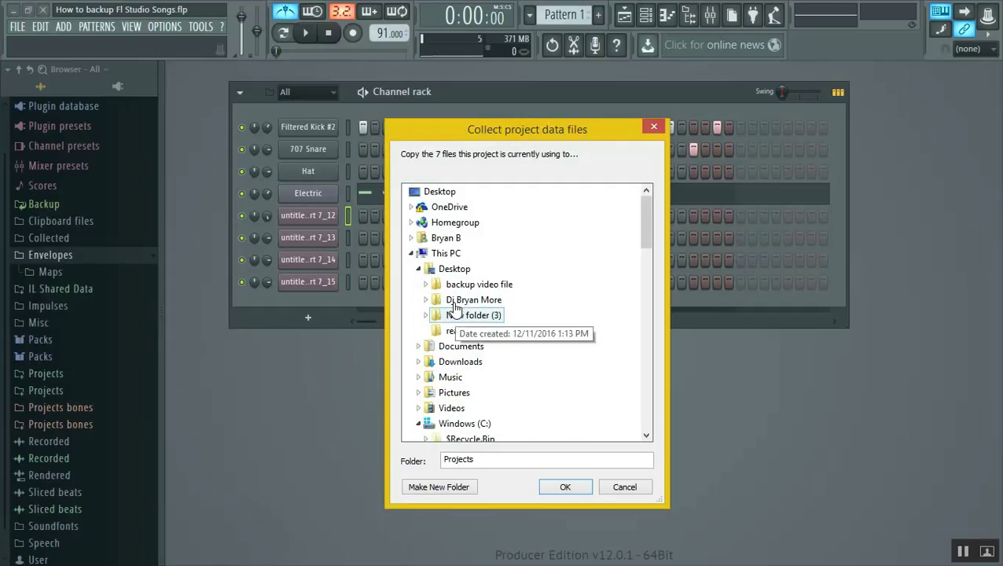
{"action": "left_click", "coordinate": [427, 286]}
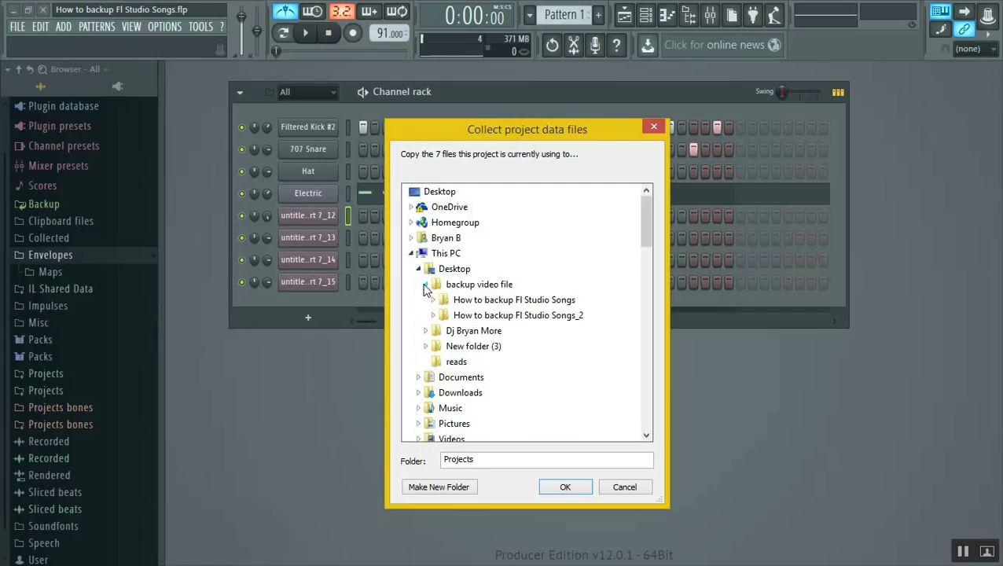
{"action": "left_click", "coordinate": [478, 315]}
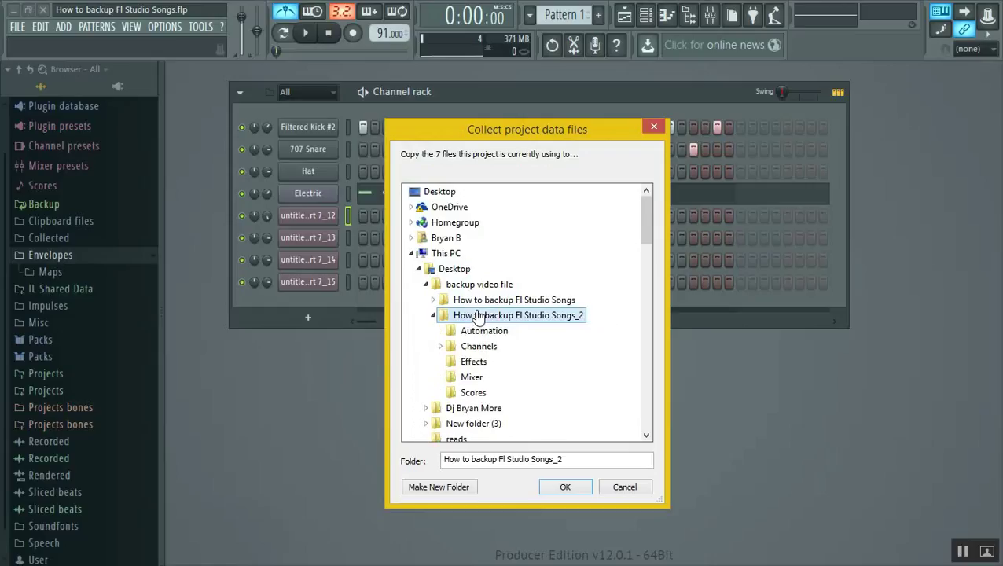
{"action": "left_click", "coordinate": [563, 485]}
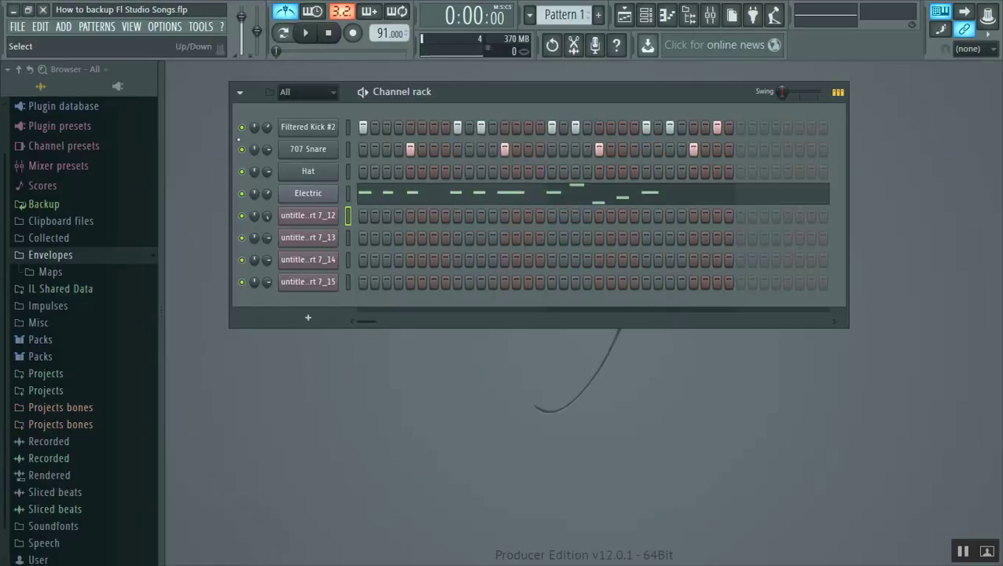
Check the collected 707 Snare.wav and other samples in Explorer, then return to FL Studio
{"action": "left_click", "coordinate": [15, 10]}
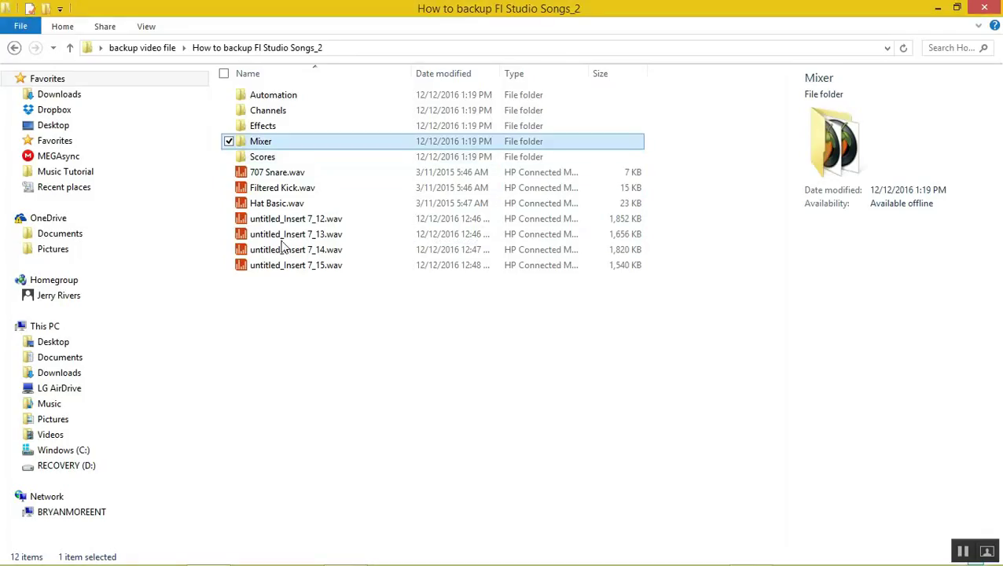
{"action": "left_click", "coordinate": [277, 177]}
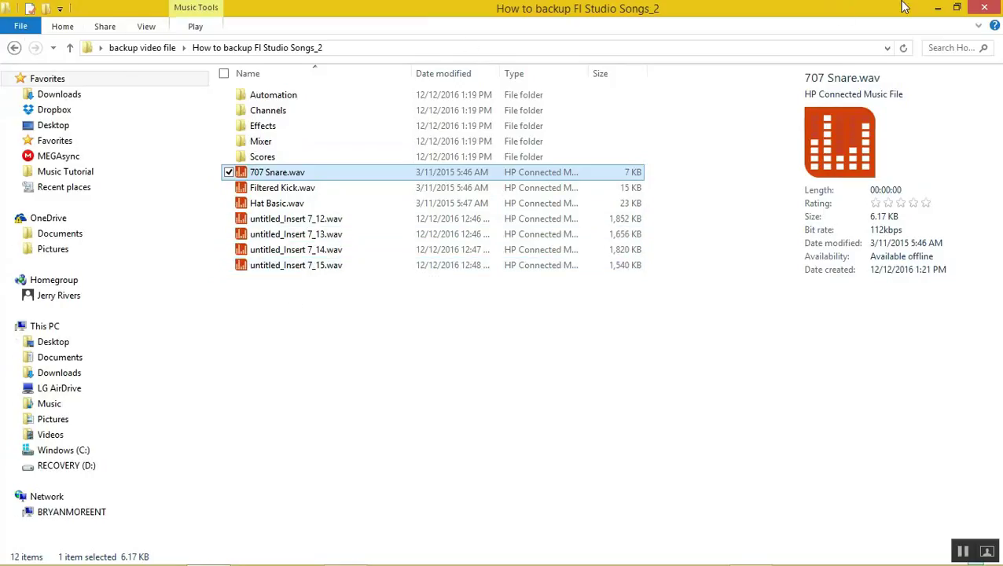
{"action": "left_click", "coordinate": [938, 10]}
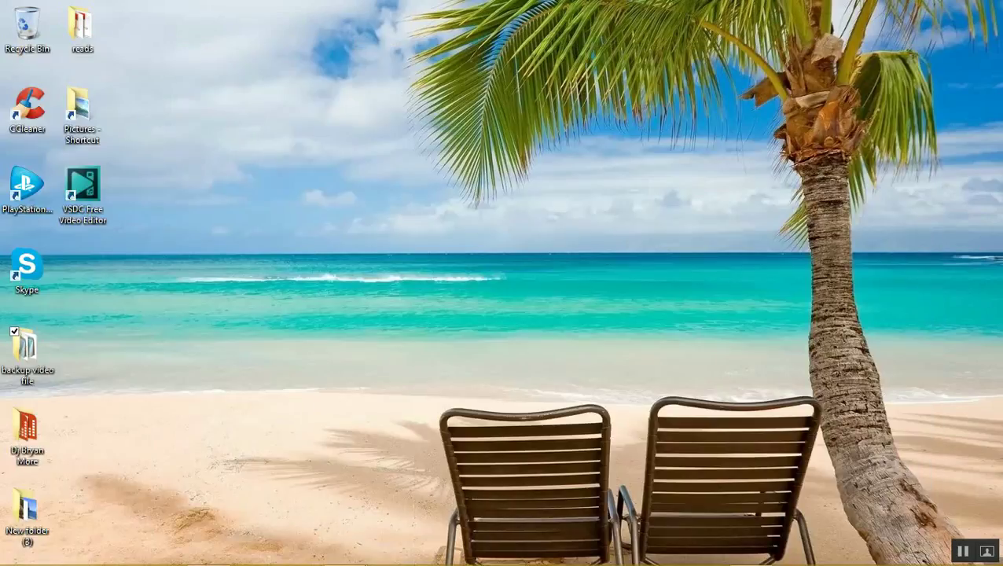
{"action": "left_click", "coordinate": [360, 550]}
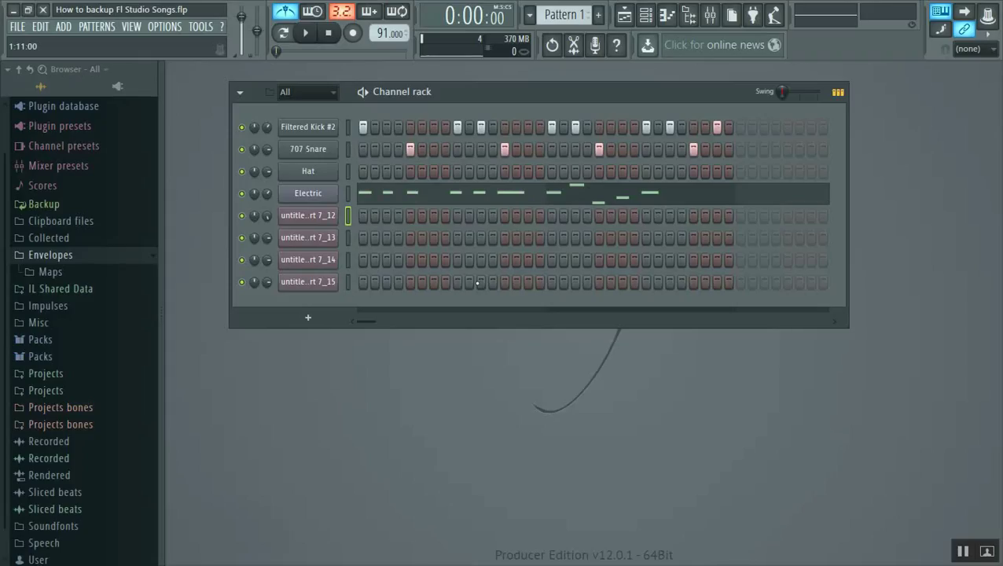
Save as How to backup Fl Studio Songs.flp in Desktop > backup video file > How to backup Fl Studio Songs_2
{"action": "left_click", "coordinate": [18, 26]}
{"action": "mouse_move", "coordinate": [57, 155]}
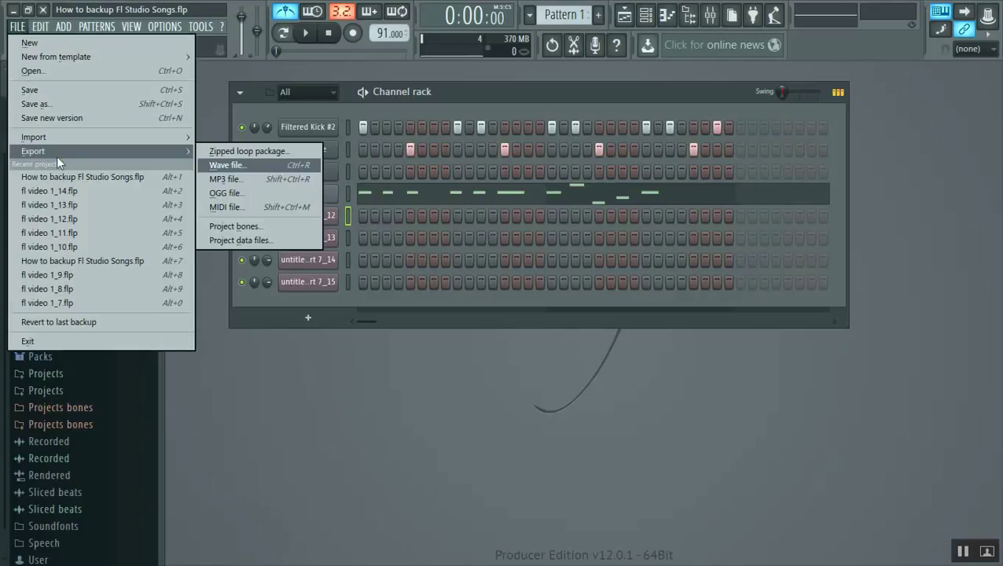
{"action": "left_click", "coordinate": [47, 106]}
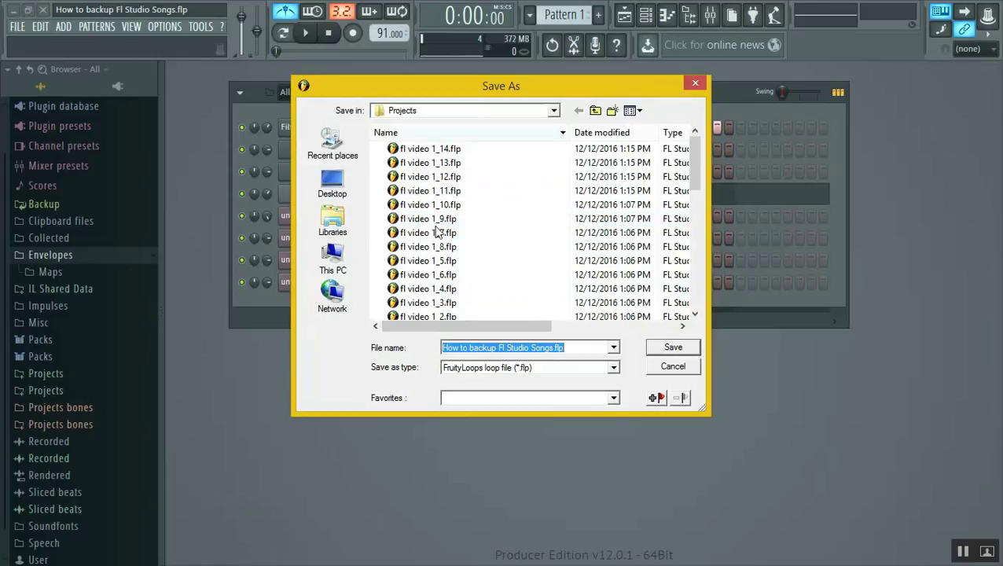
{"action": "left_click", "coordinate": [354, 181]}
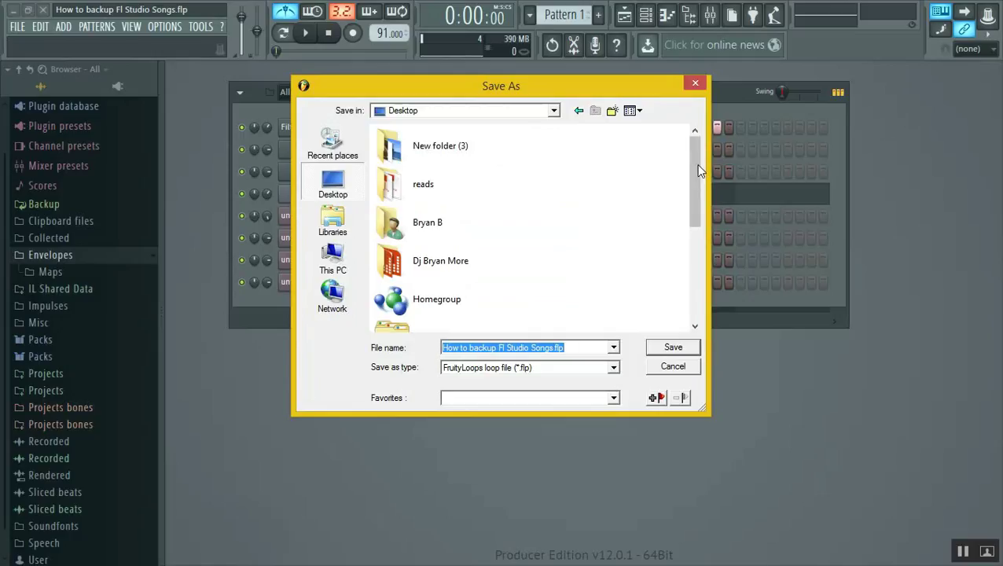
{"action": "scroll", "coordinate": [695, 188], "scroll_direction": "down", "scroll_amount": 2}
{"action": "scroll", "coordinate": [693, 176], "scroll_direction": "up", "scroll_amount": 2}
{"action": "left_click_drag", "start_coordinate": [692, 156], "coordinate": [704, 281]}
{"action": "left_click", "coordinate": [527, 284]}
{"action": "double_click", "coordinate": [478, 310]}
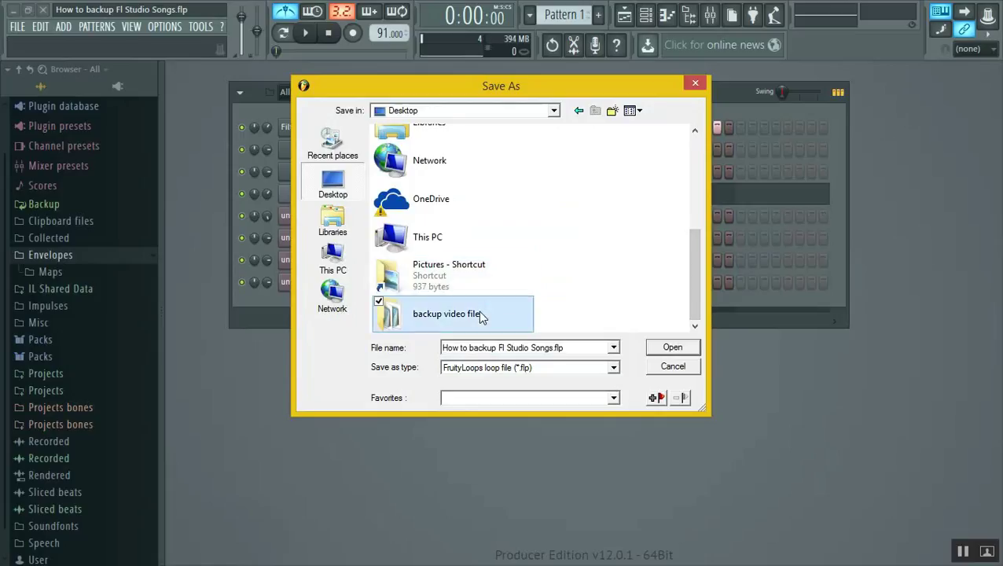
{"action": "double_click", "coordinate": [520, 163]}
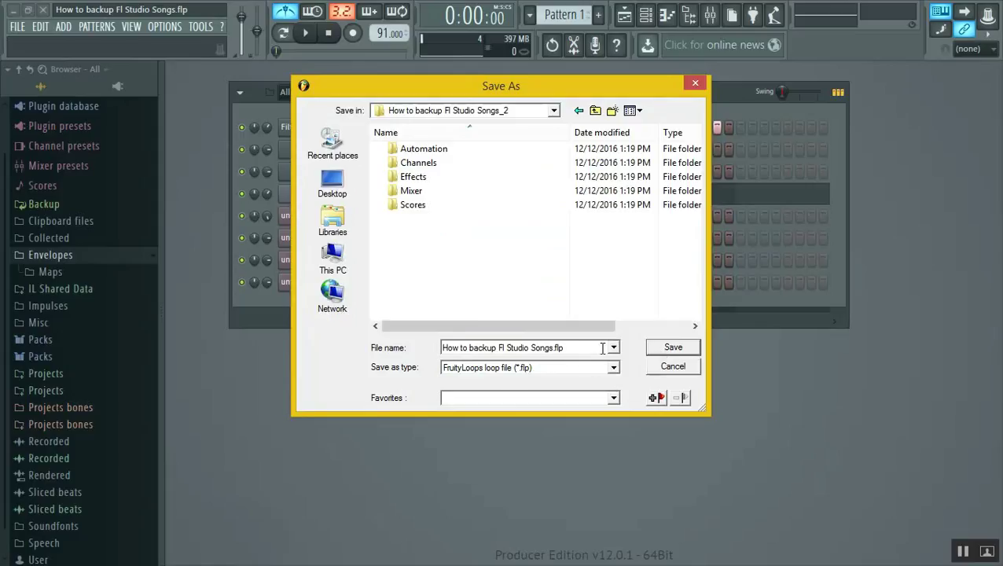
{"action": "left_click", "coordinate": [672, 347]}
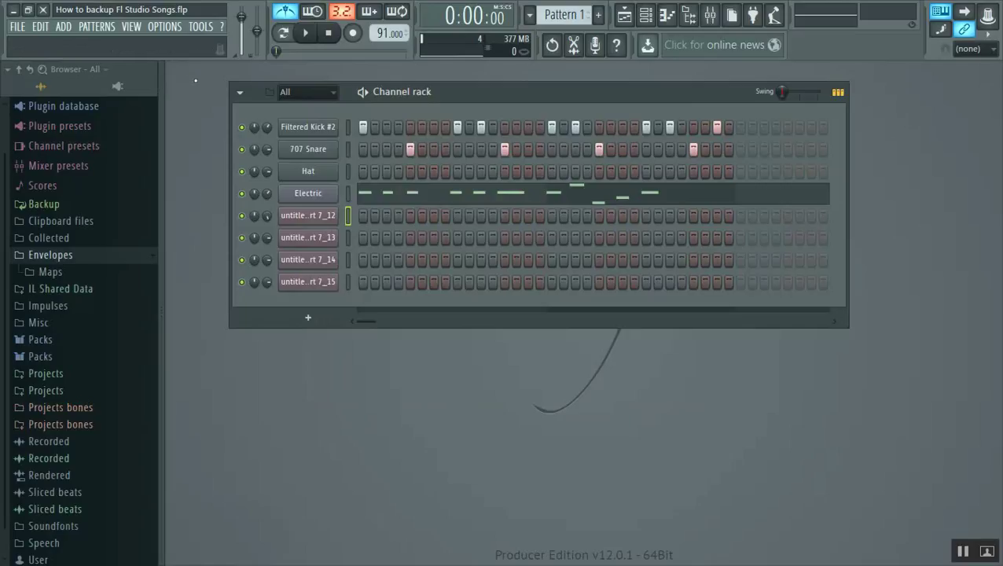
Close FL Studio and open the .flp copy from backup video file > How to backup Fl Studio Songs_2
{"action": "left_click", "coordinate": [43, 10]}
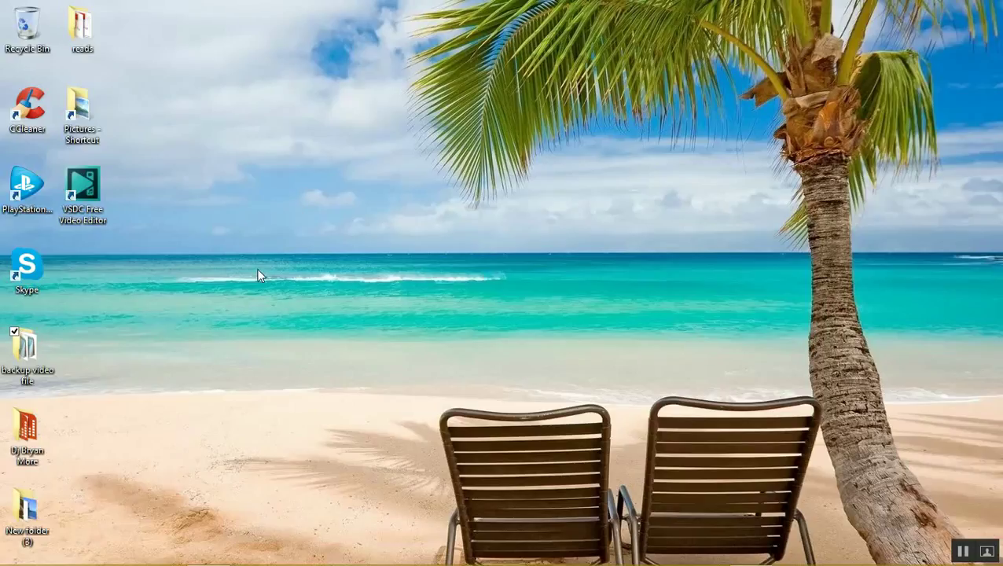
{"action": "double_click", "coordinate": [29, 358]}
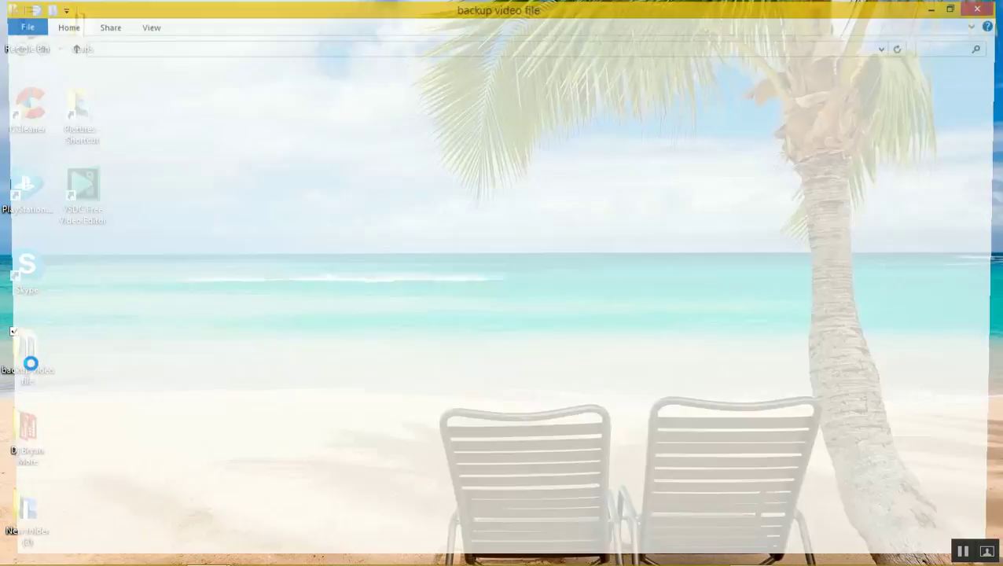
{"action": "left_click", "coordinate": [283, 113]}
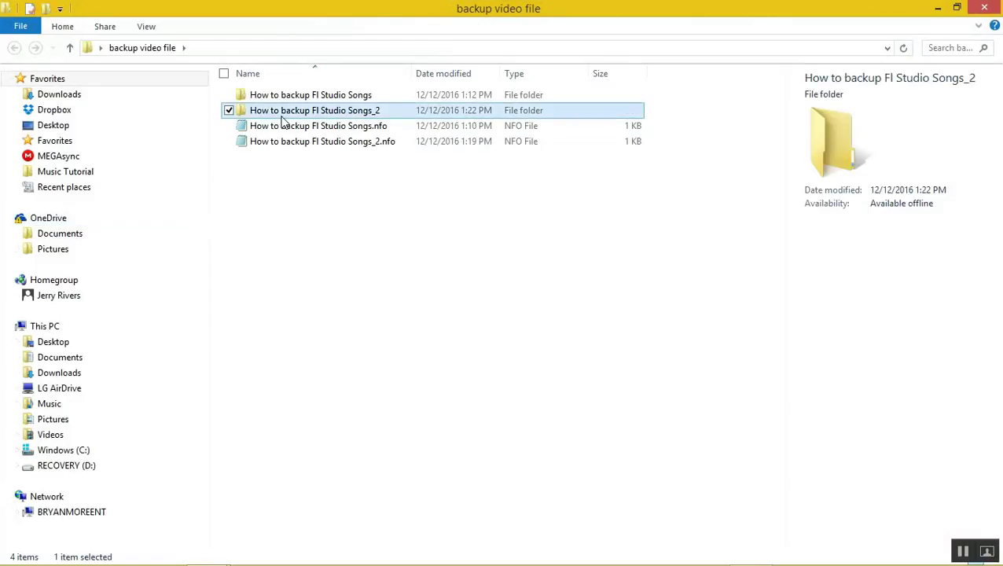
{"action": "double_click", "coordinate": [283, 117]}
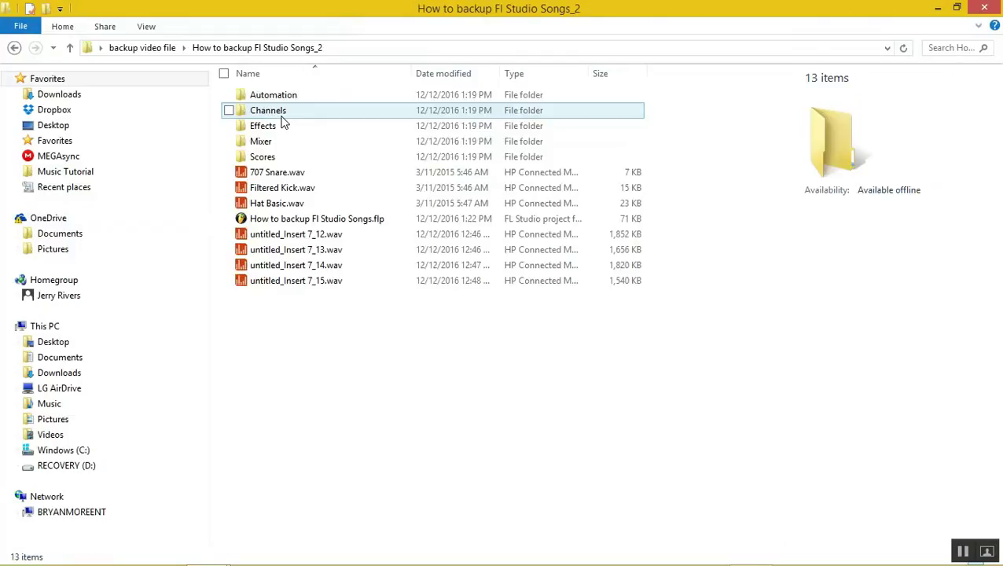
{"action": "left_click", "coordinate": [319, 224]}
{"action": "double_click", "coordinate": [320, 223]}
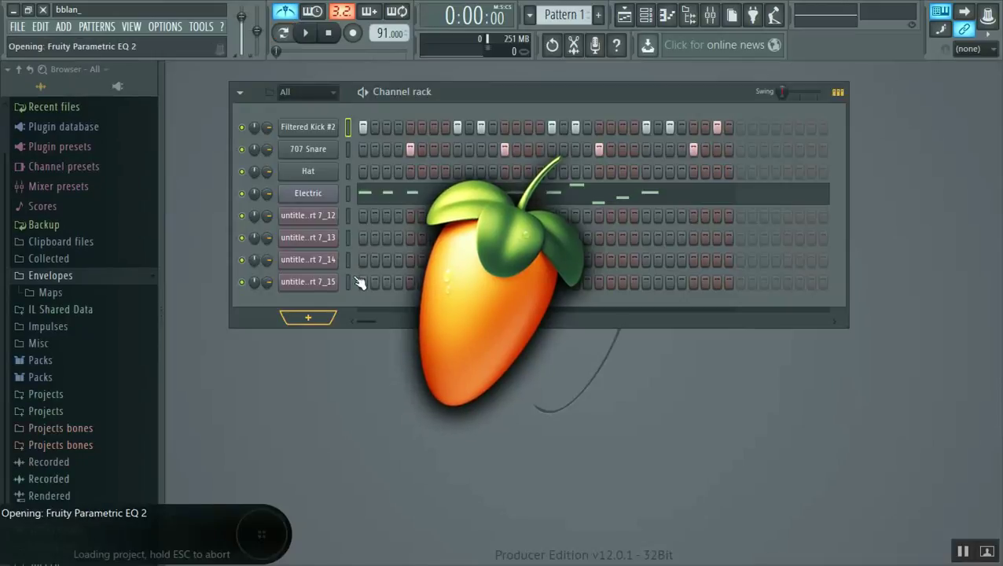
Play and stop the copy, check the Jingle Belss mixer insert's effects, and view the Playlist
{"action": "left_click", "coordinate": [309, 33]}
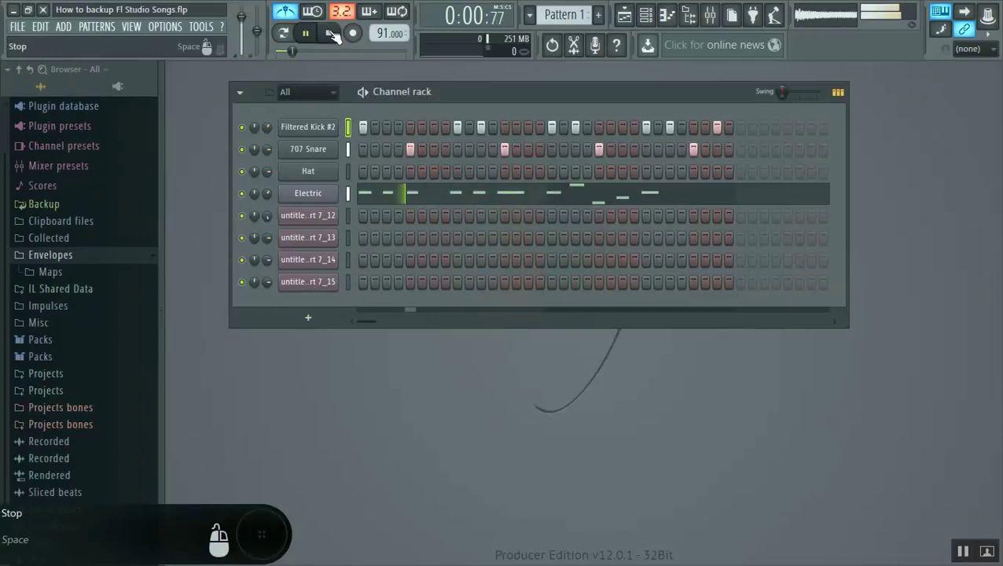
{"action": "left_click", "coordinate": [328, 33]}
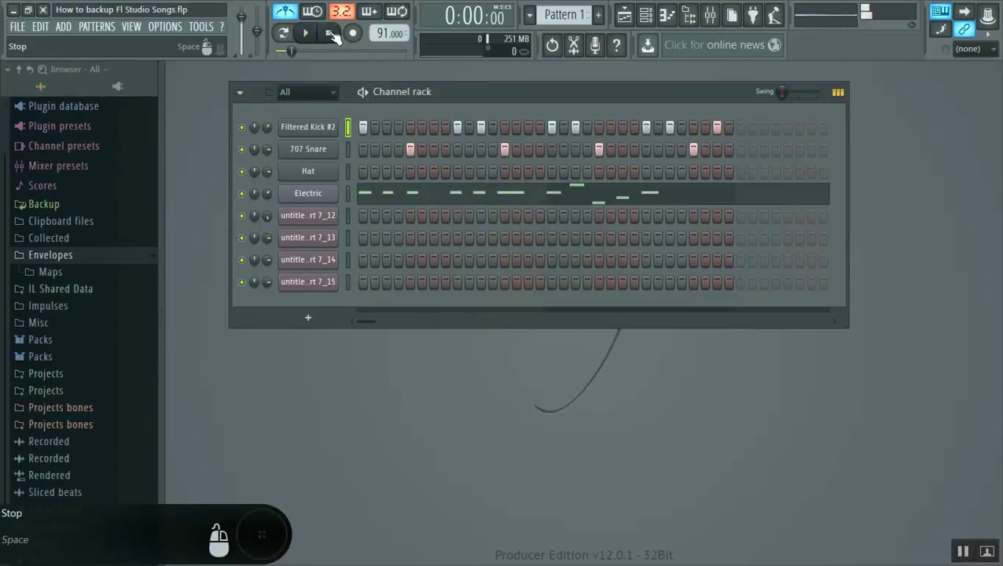
{"action": "left_click", "coordinate": [710, 15]}
{"action": "left_click", "coordinate": [264, 125]}
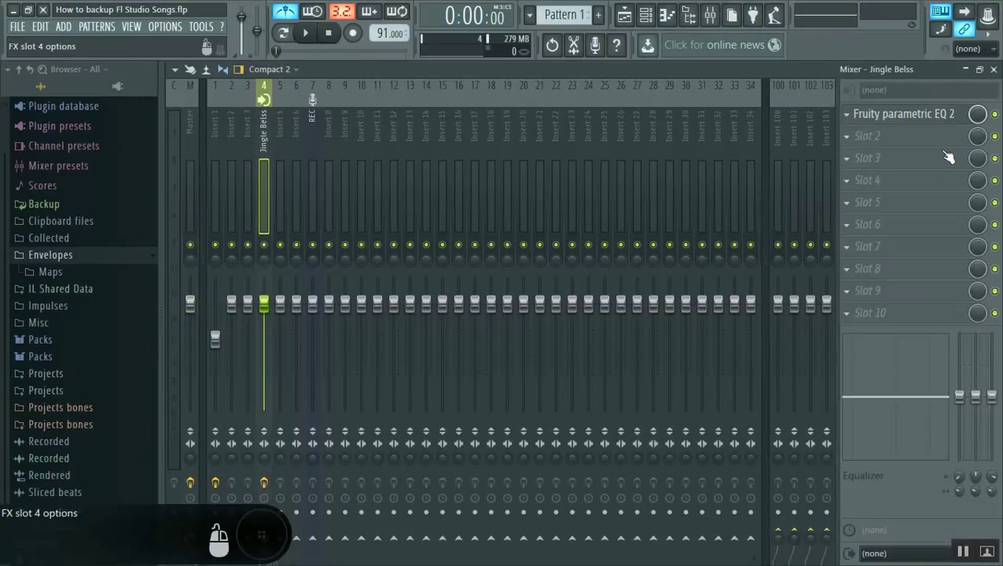
{"action": "left_click", "coordinate": [994, 69]}
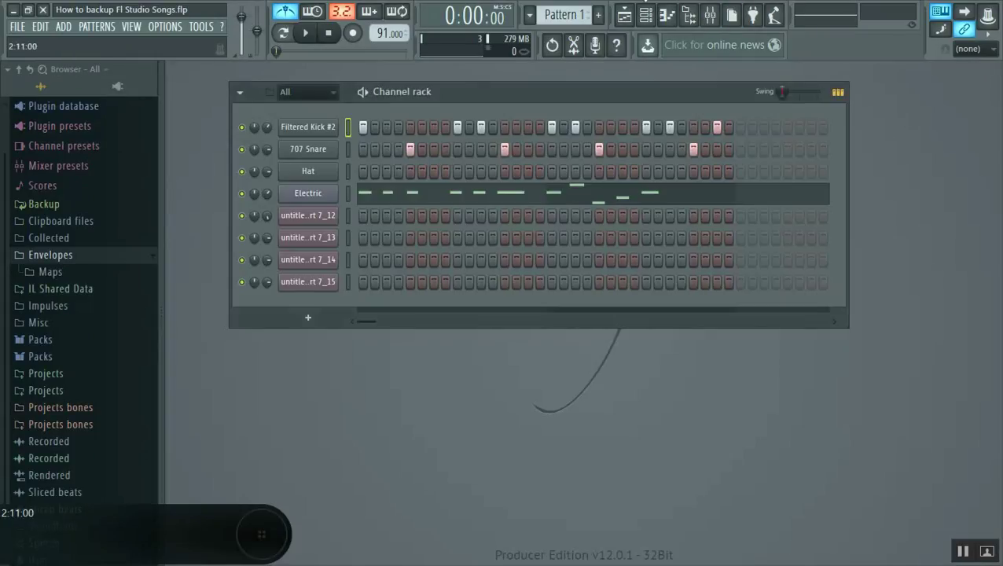
{"action": "left_click", "coordinate": [624, 15]}
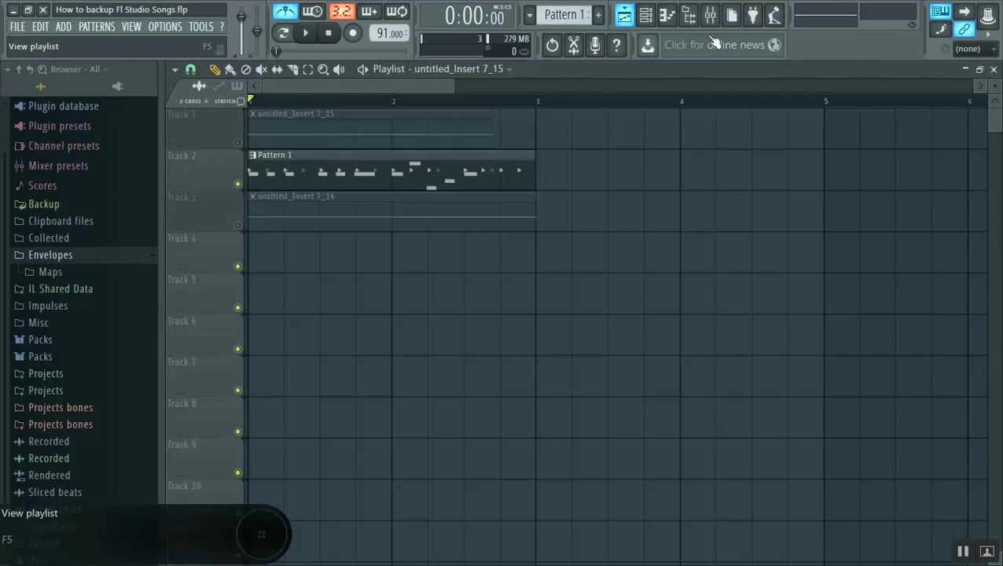
{"action": "left_click", "coordinate": [993, 69]}
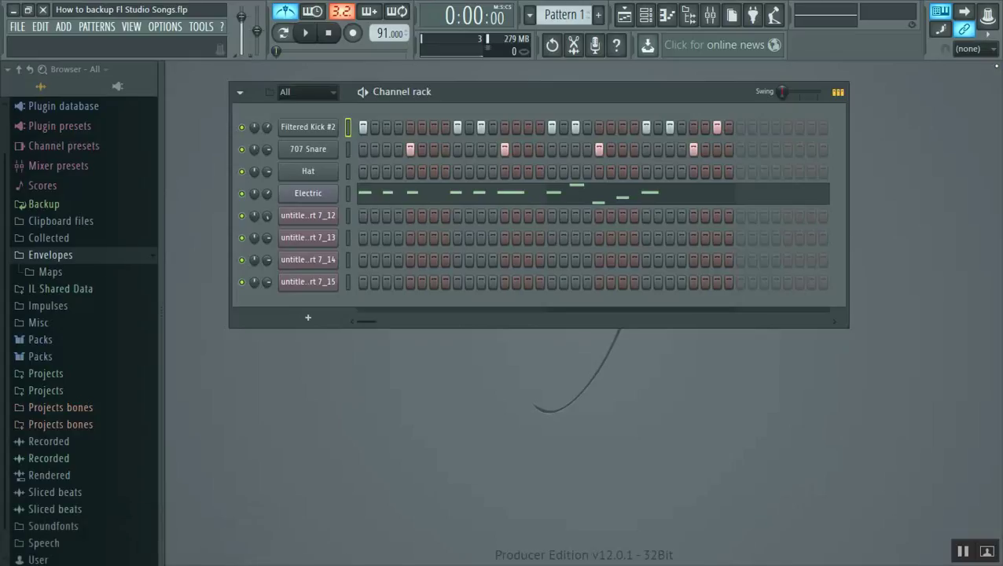
{"action": "left_click", "coordinate": [16, 30]}
{"action": "mouse_move", "coordinate": [51, 152]}
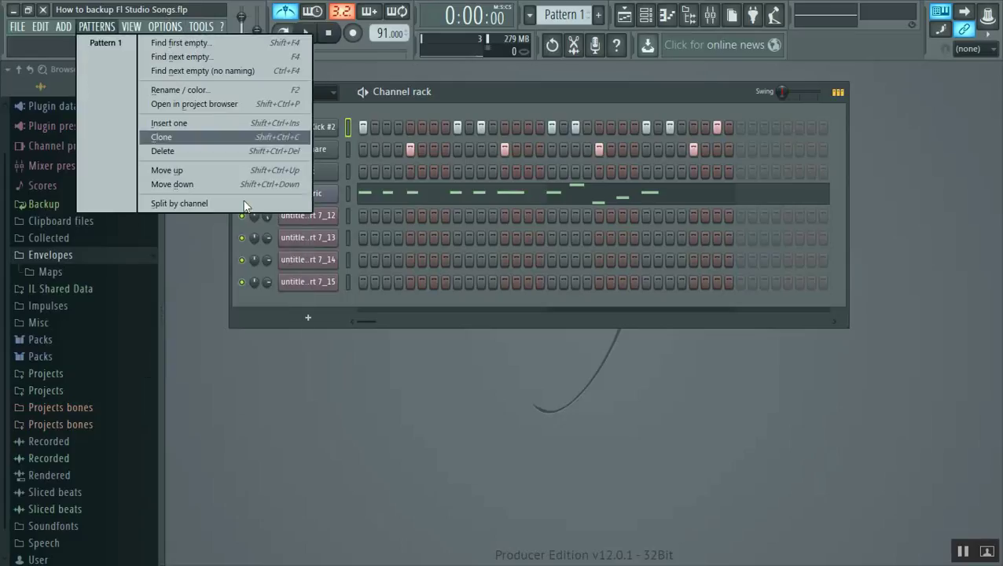
{"action": "left_click", "coordinate": [454, 386]}
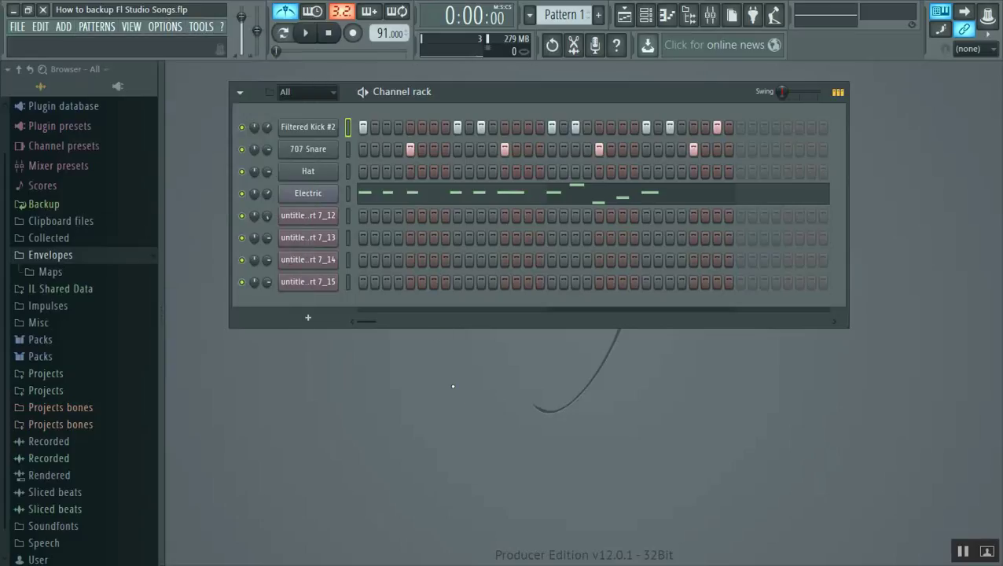